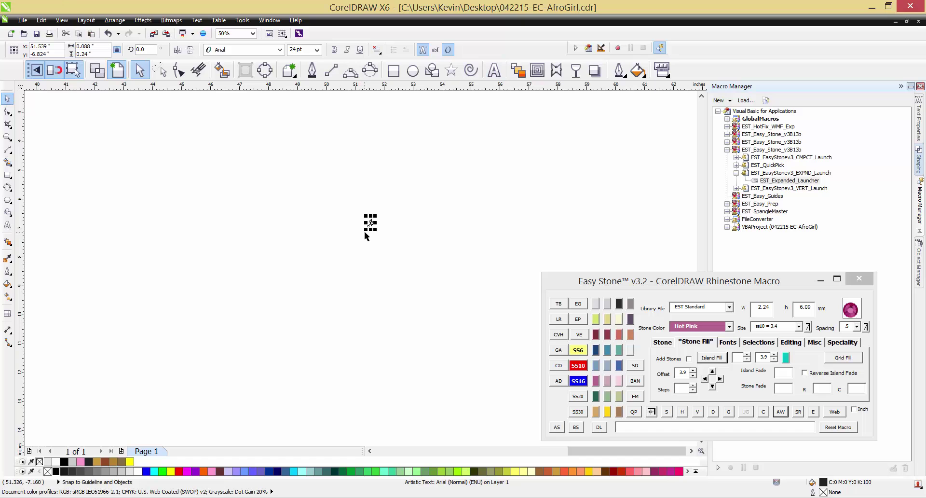
Step: Enlarge the number 1 text to about 4.2 inches tall and change its font to CollegiateBlackFLF
drag(365, 230, 185, 348)
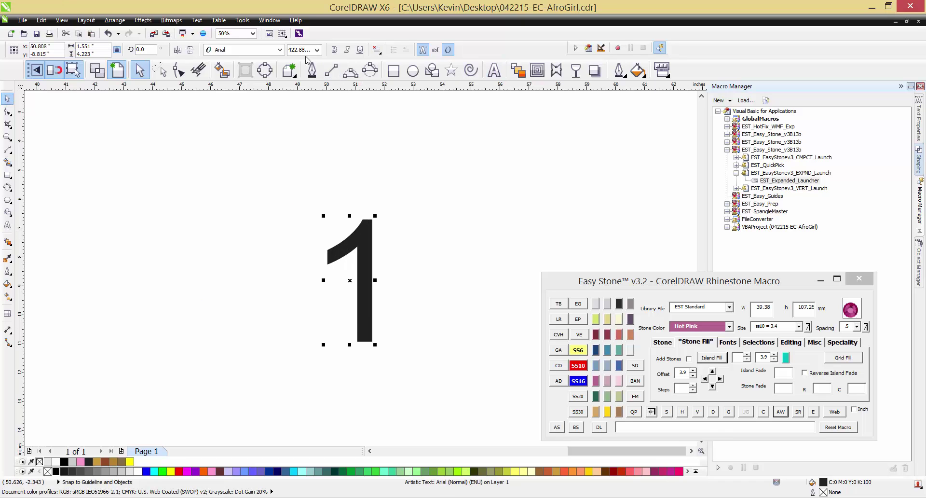
click(279, 50)
click(236, 68)
click(245, 166)
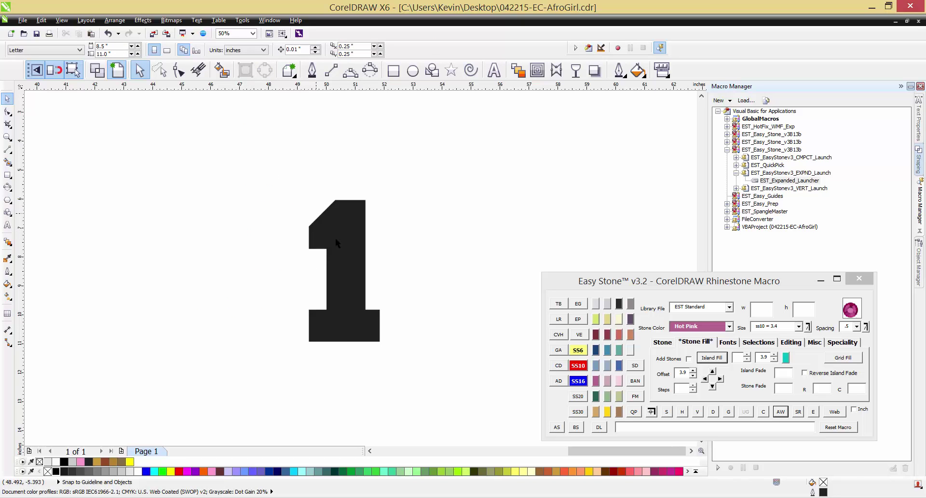
Step: Set the height of the number 1 to 4 inches and reposition it on the drawing area
drag(349, 240, 276, 240)
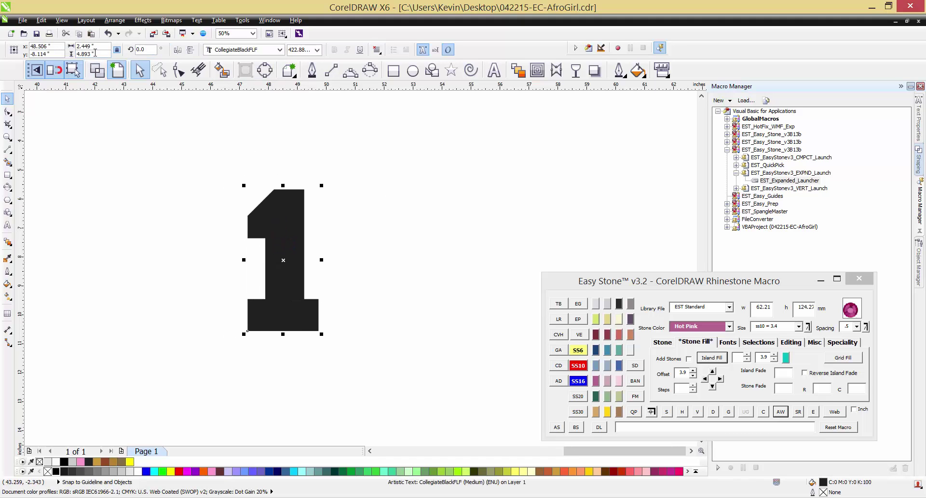
drag(94, 53, 69, 57)
text(4)
key(Return)
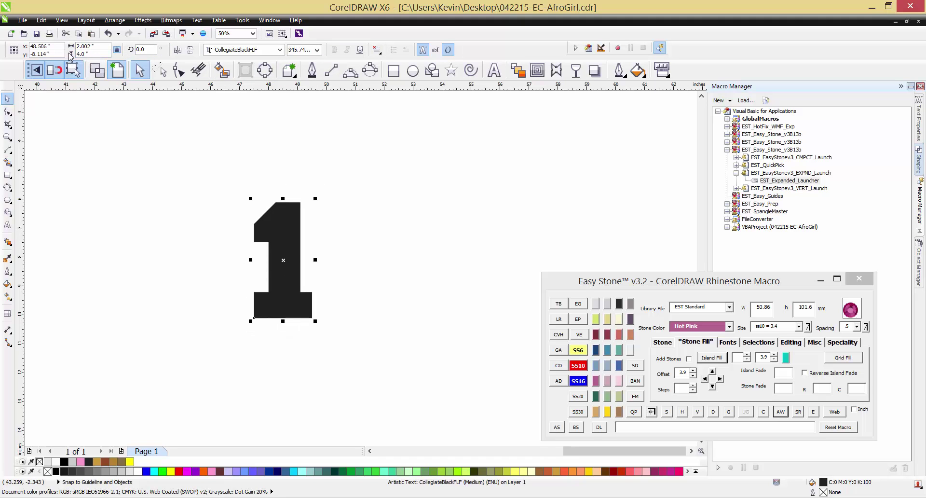
click(225, 232)
scroll(225, 233, up, 2)
drag(320, 242, 314, 208)
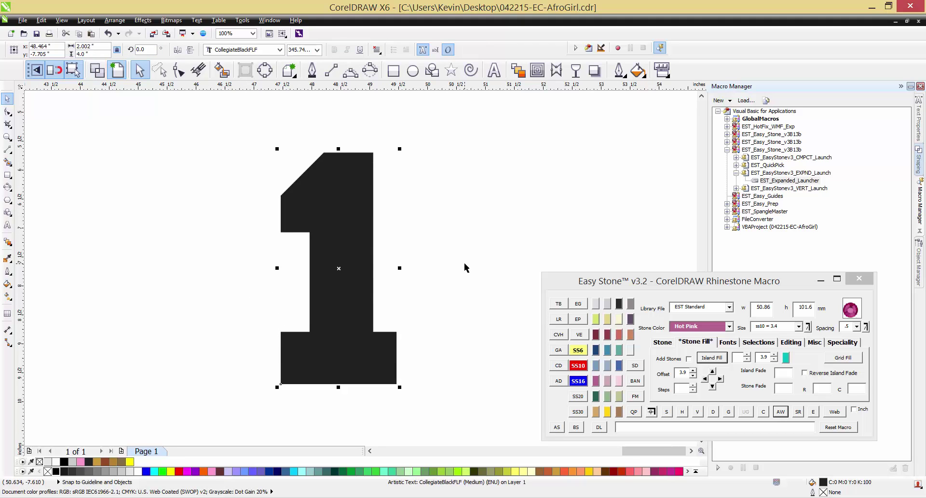
Step: In the stone fill settings, switch the stone size to ss16 and then to ss6
click(696, 341)
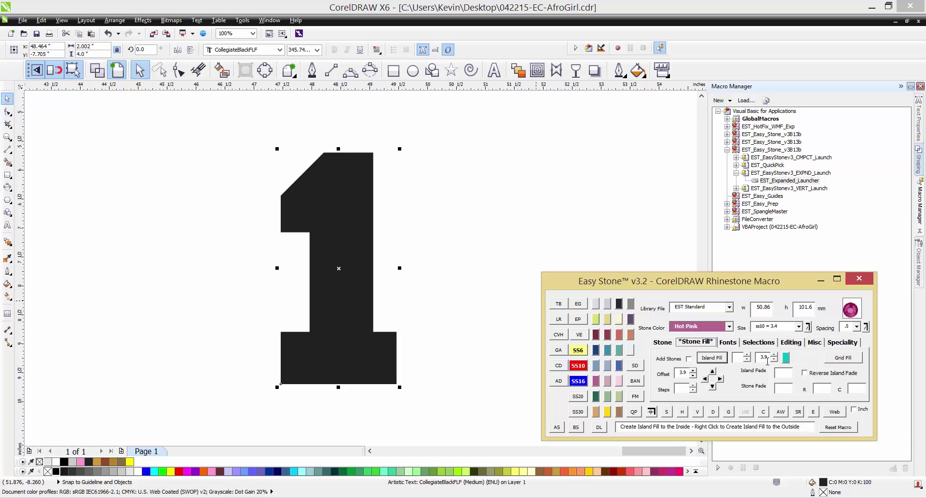
click(579, 382)
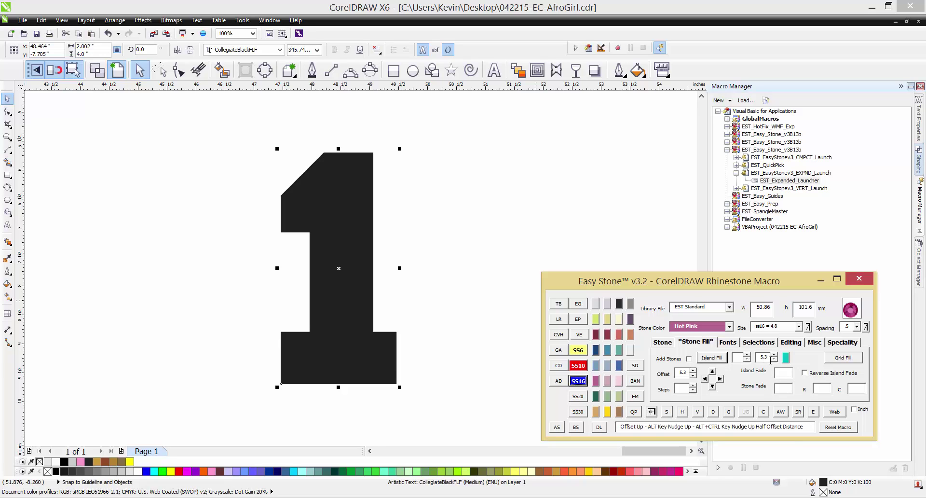
click(578, 350)
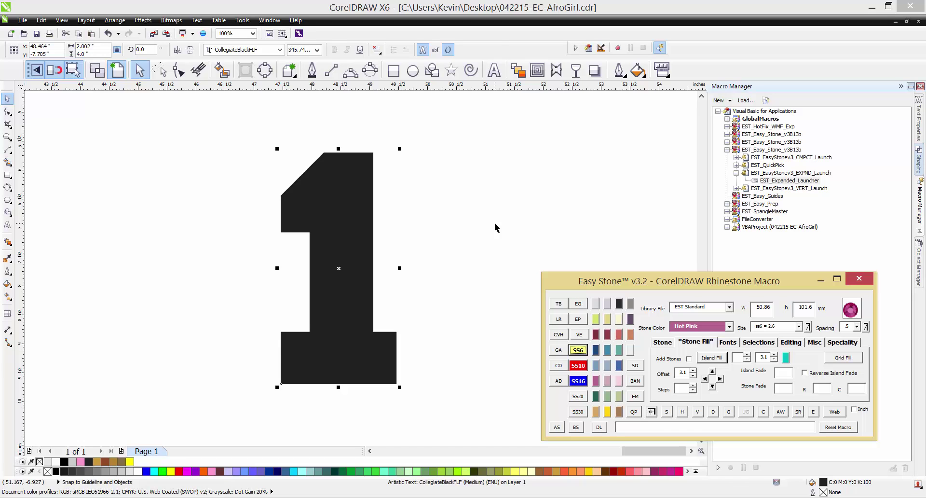
Step: Draw a circle about 3.17 inches in diameter beside the number 1 and shift it slightly up and left
key(F7)
scroll(198, 127, down, 1)
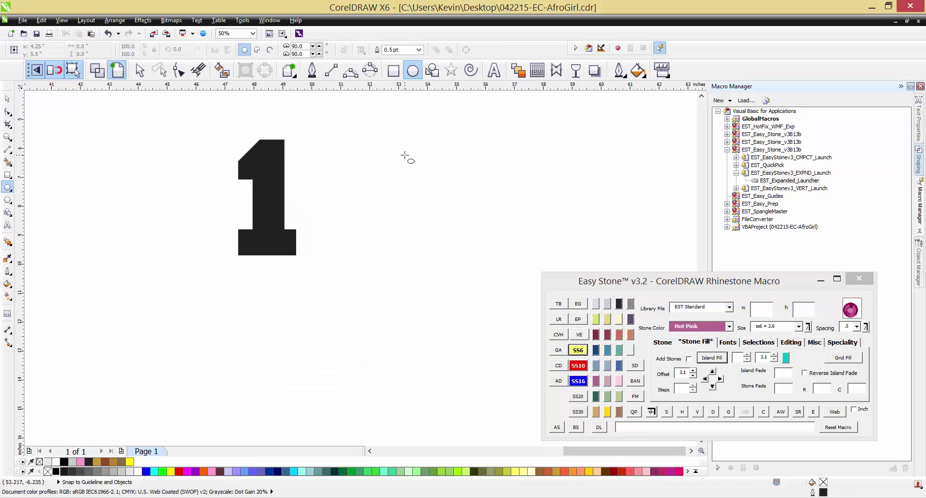
drag(404, 155, 496, 246)
scroll(497, 150, up, 1)
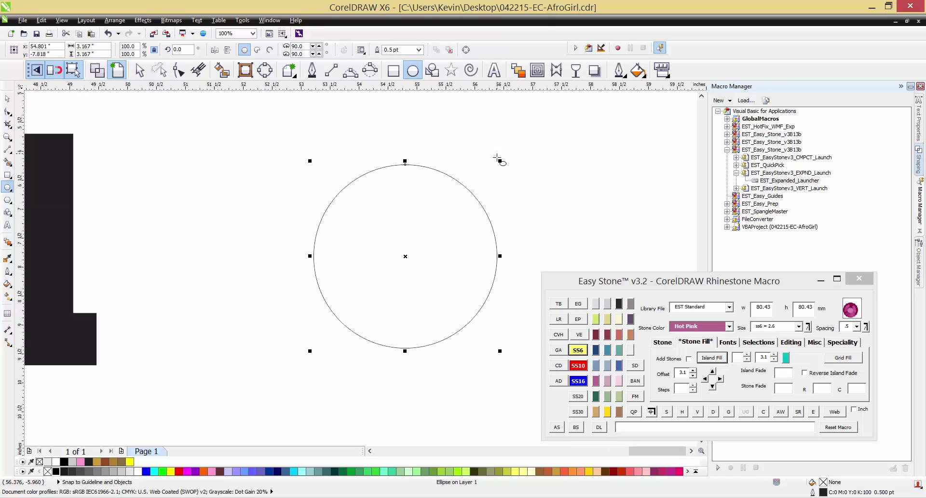
key(space)
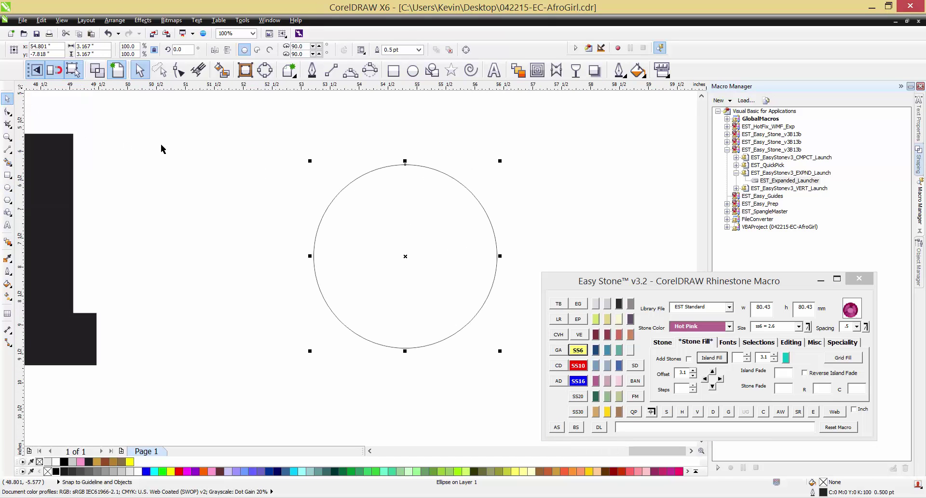
drag(347, 222, 313, 211)
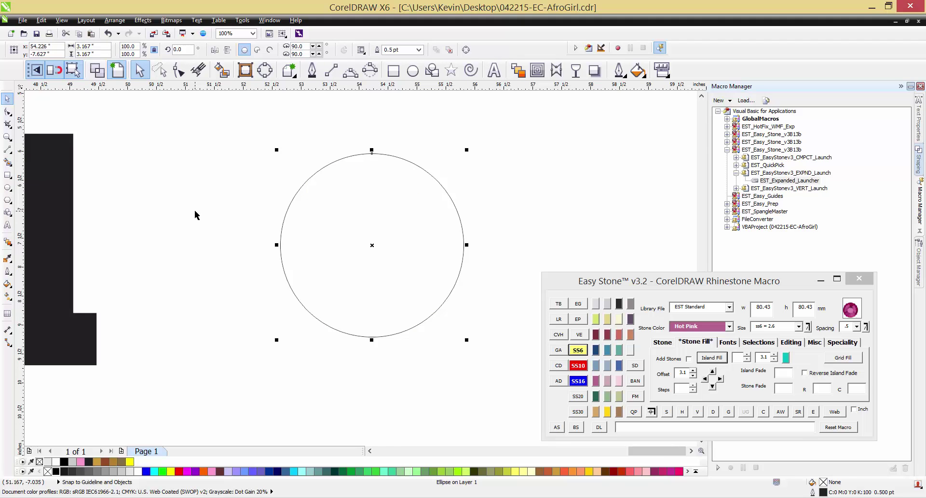
Step: Create an outside island fill offset of the circle using the ss16 - ss6 offset value
click(259, 209)
click(285, 216)
click(785, 360)
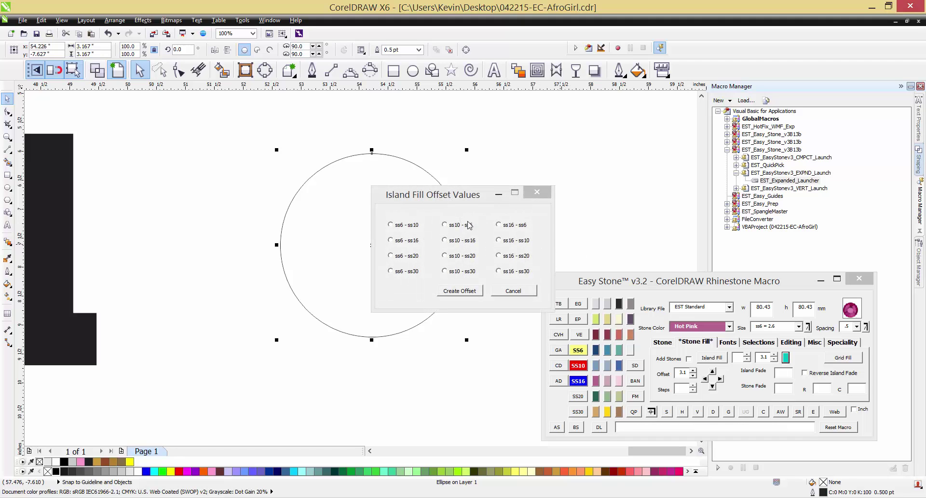
click(499, 225)
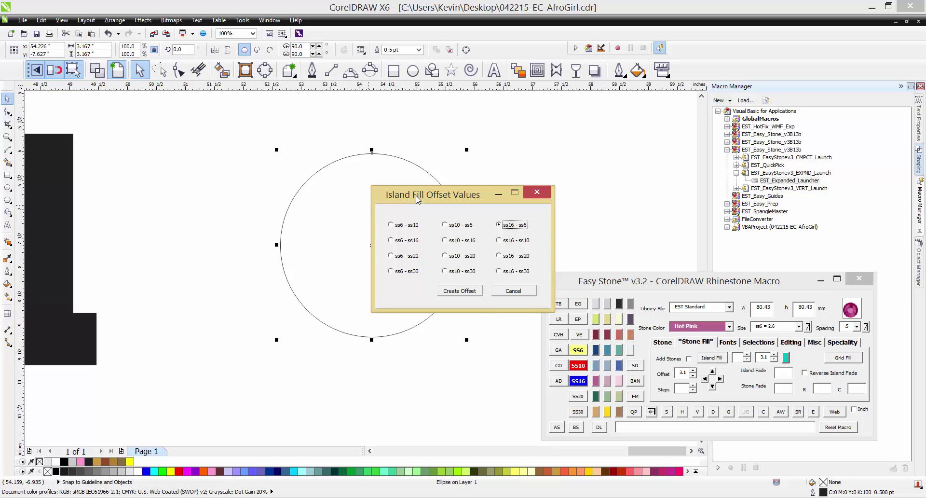
mouse_move(417, 199)
mouse_down()
mouse_move(431, 202)
mouse_move(413, 198)
mouse_up()
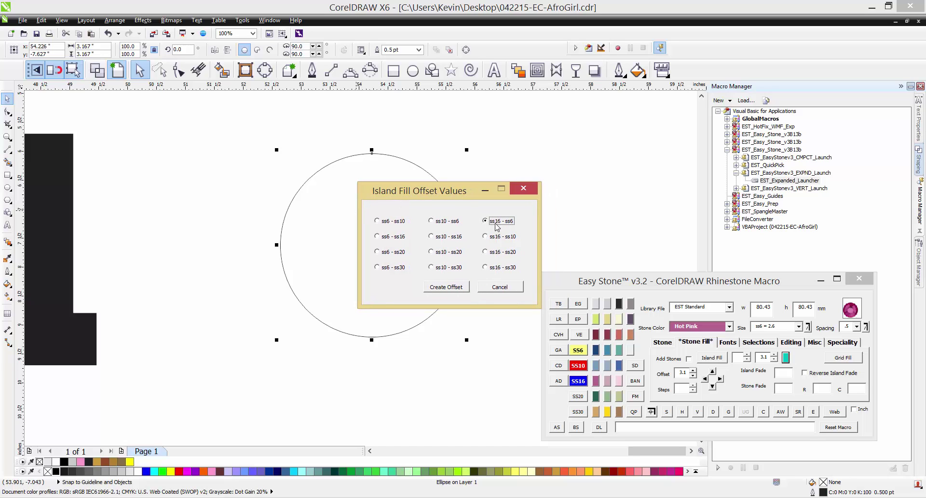
click(446, 288)
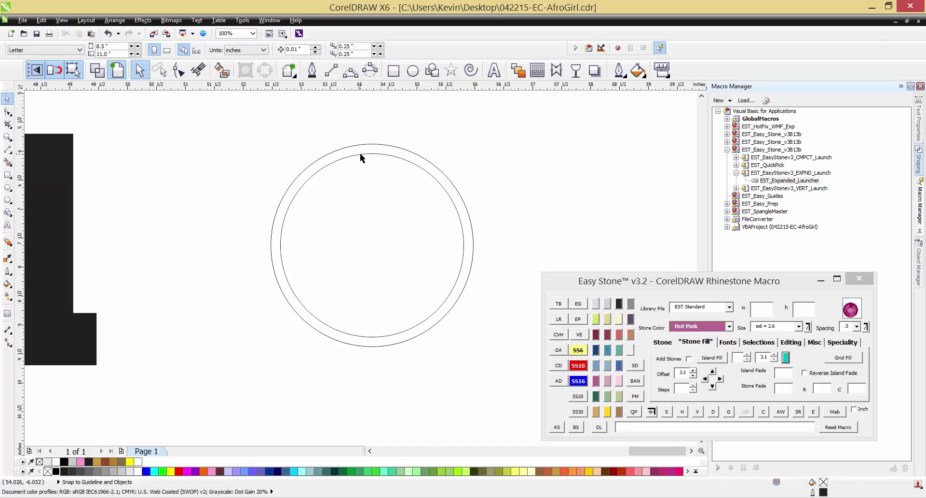
Step: Add Hot Pink ss16 stones along the outer circle
click(403, 150)
click(596, 381)
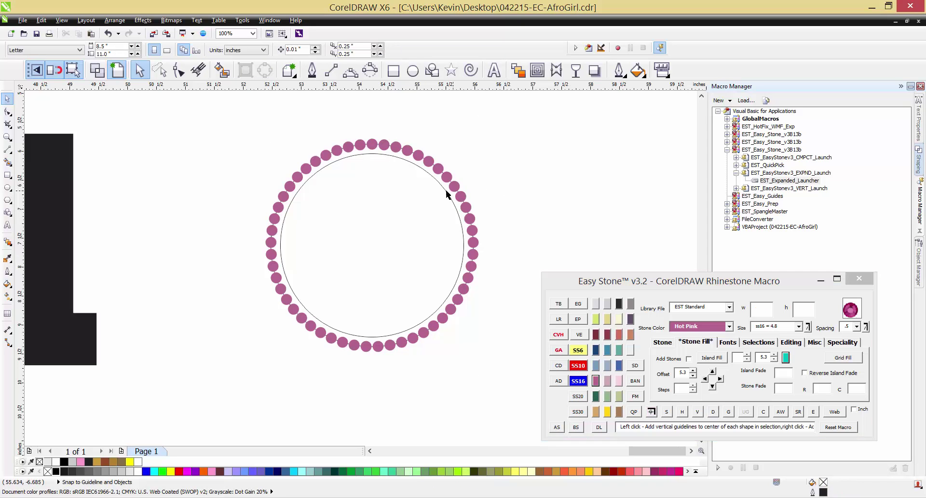
Step: Set the stone color to Crystal and try adding ss16 stones along the inner circle
click(450, 196)
click(595, 303)
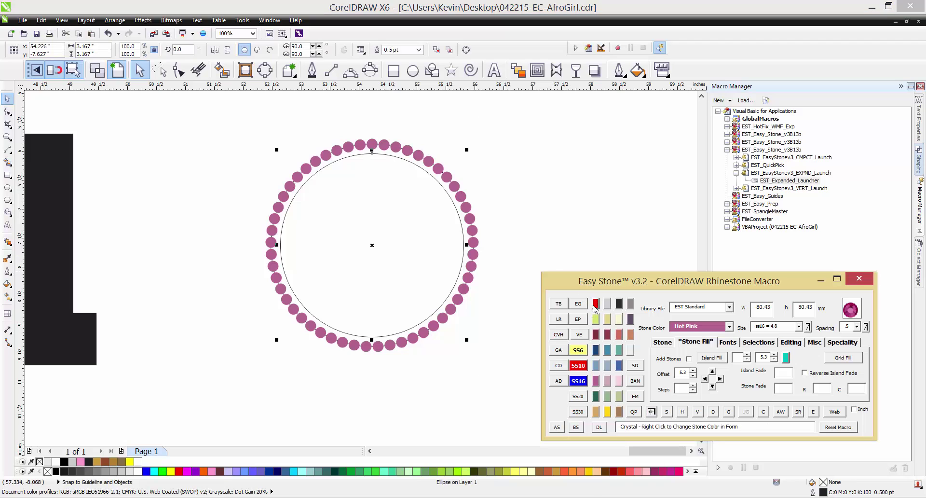
click(557, 427)
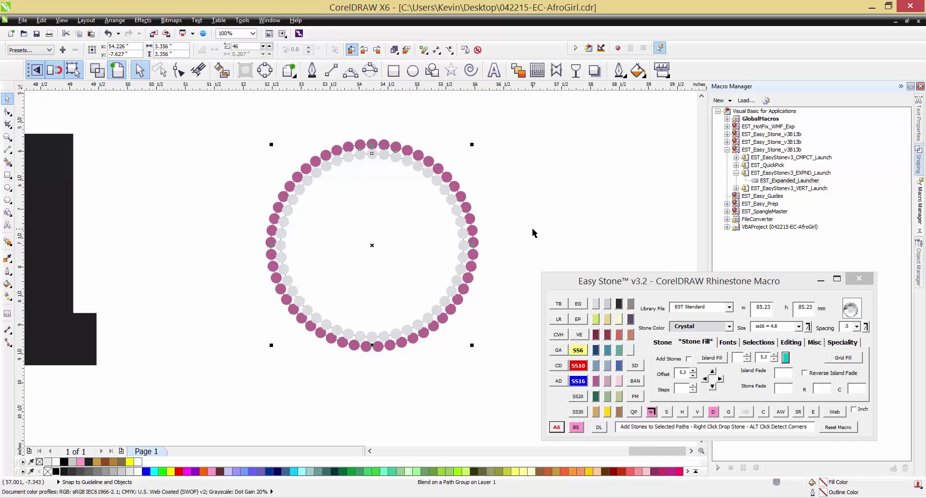
click(449, 196)
key(ctrl+z)
Step: Add Crystal ss6 stones along the inner circle and clear the path lines from both stone rings
click(578, 350)
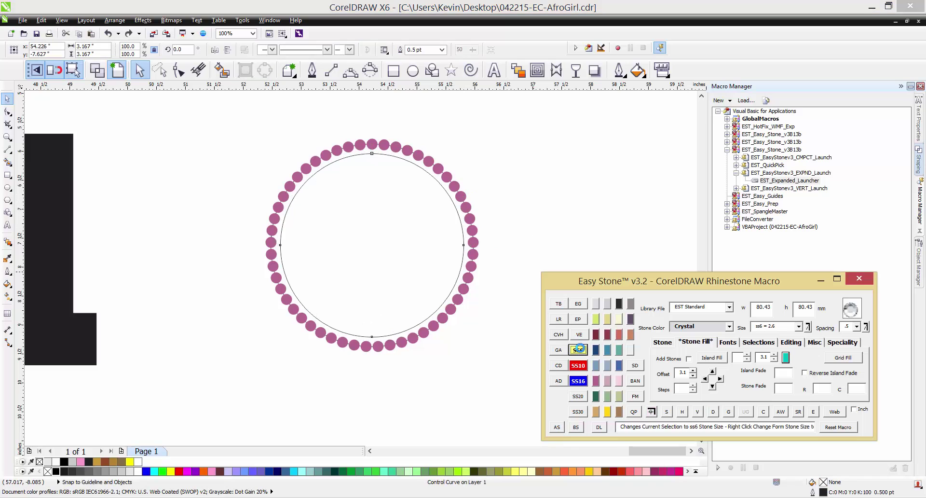
click(556, 427)
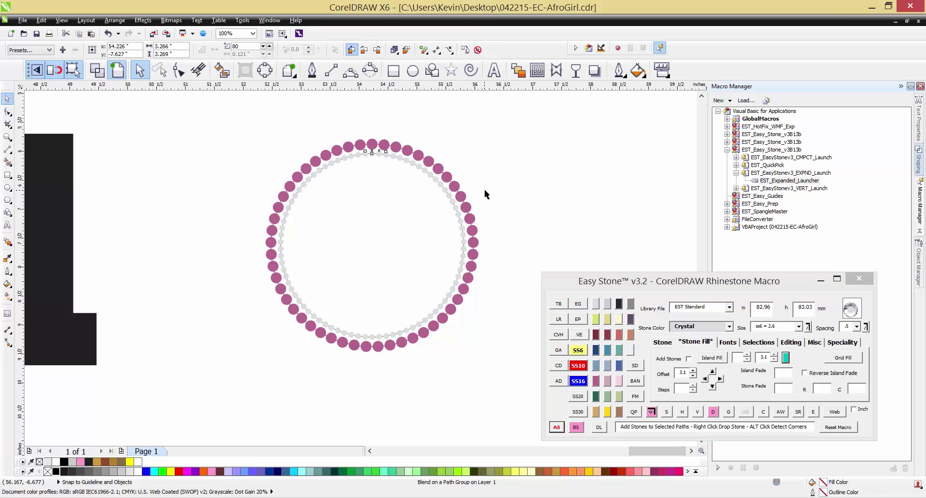
drag(540, 120, 236, 369)
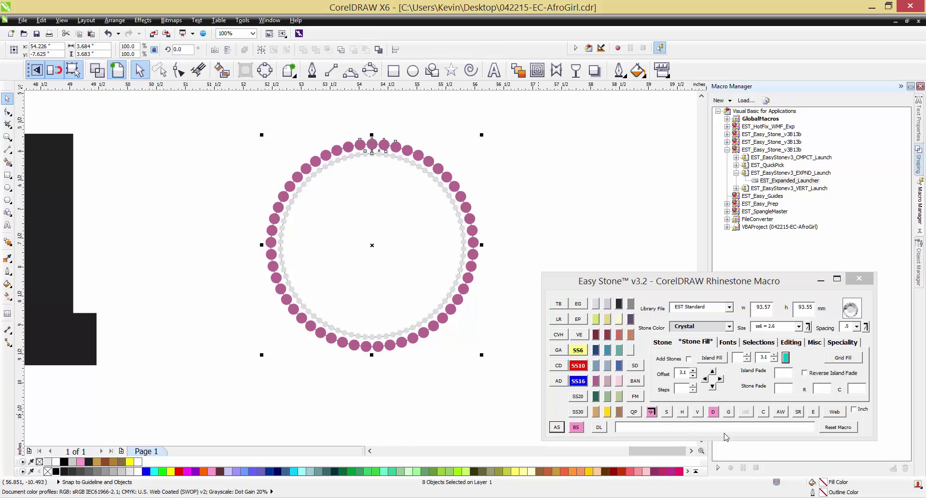
click(539, 195)
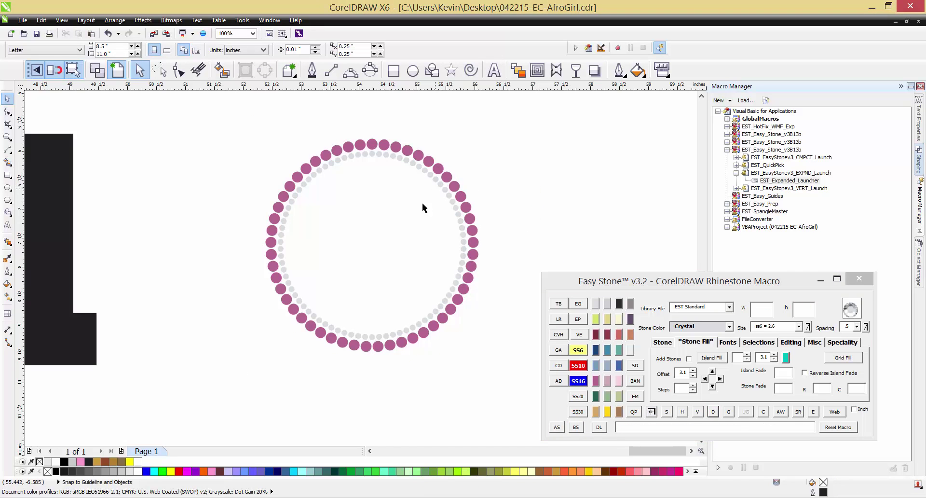
Step: Inspect the spacing between the two stone rings and delete both rings
scroll(441, 192, up, 1)
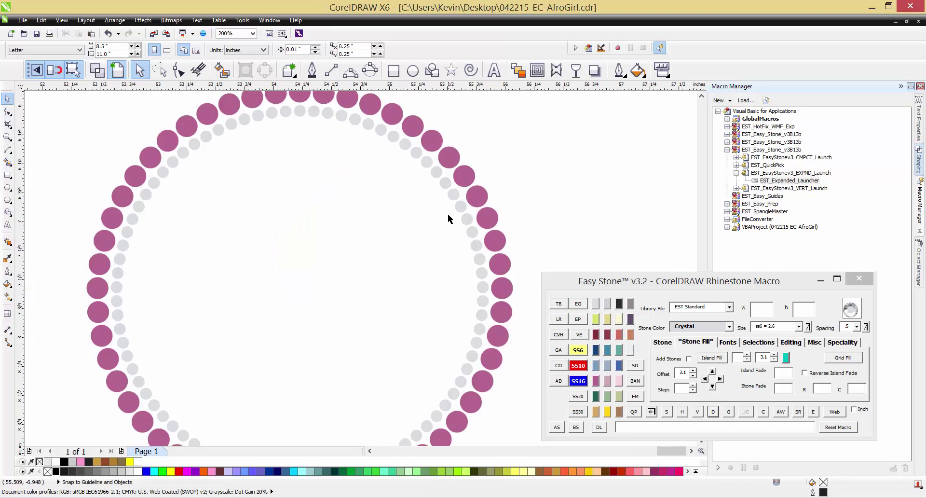
scroll(449, 215, down, 1)
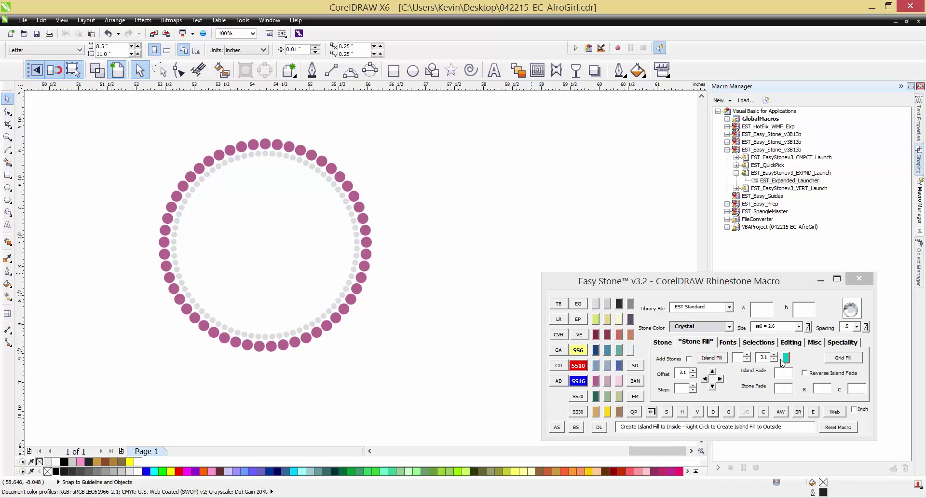
scroll(437, 190, down, 1)
scroll(370, 189, up, 1)
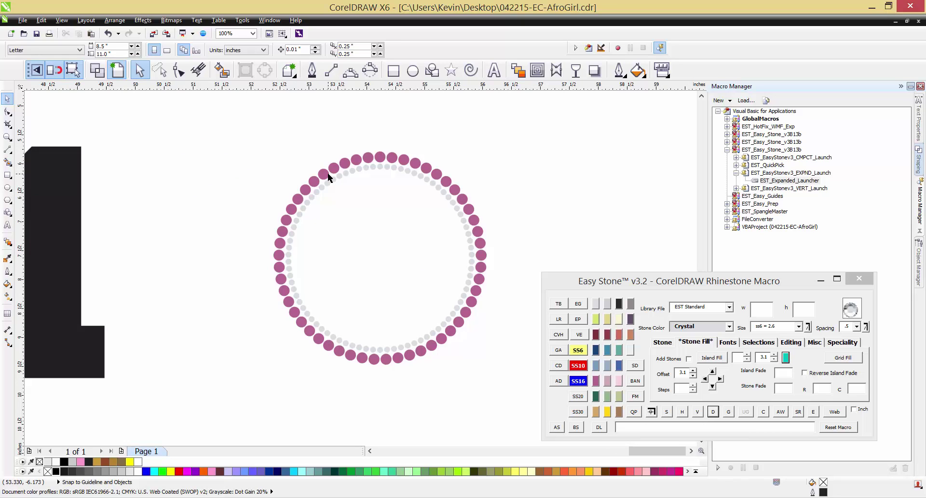
drag(226, 136, 500, 387)
key(Delete)
Step: Select the number 1 and move it slightly up and to the right
scroll(483, 286, down, 1)
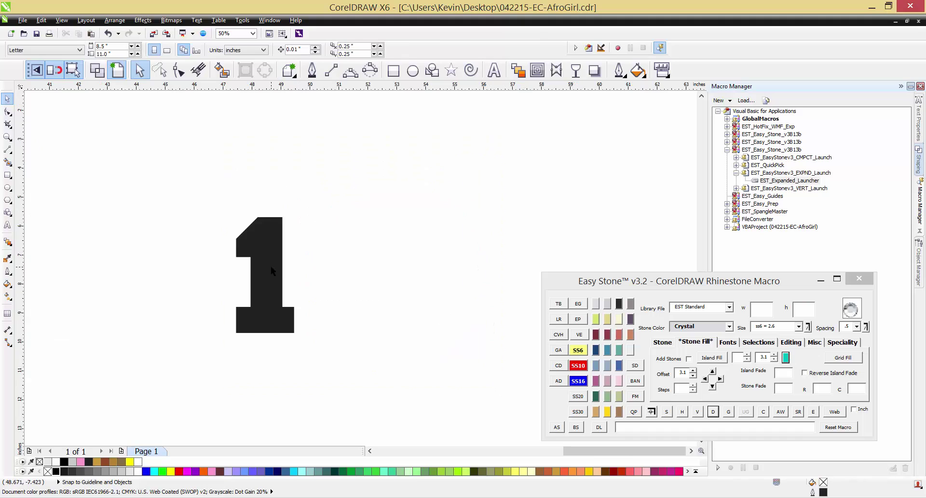
scroll(271, 272, up, 1)
click(256, 274)
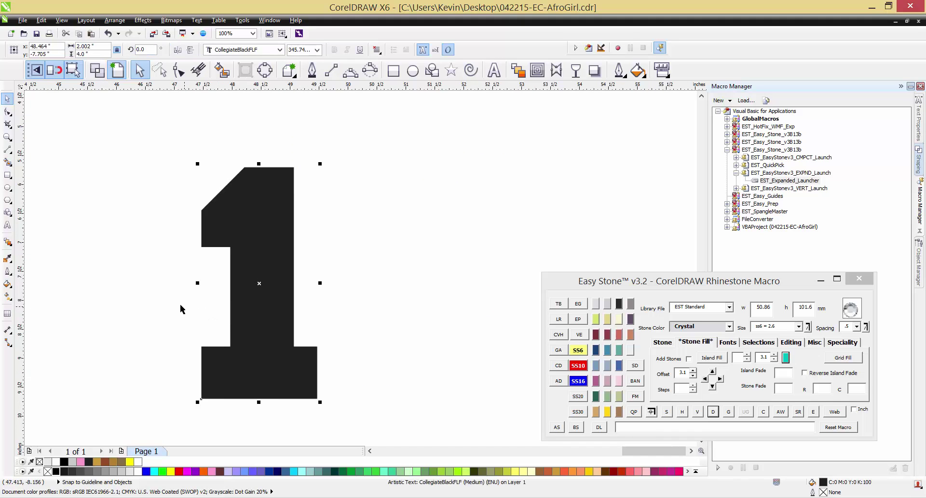
drag(258, 260, 286, 243)
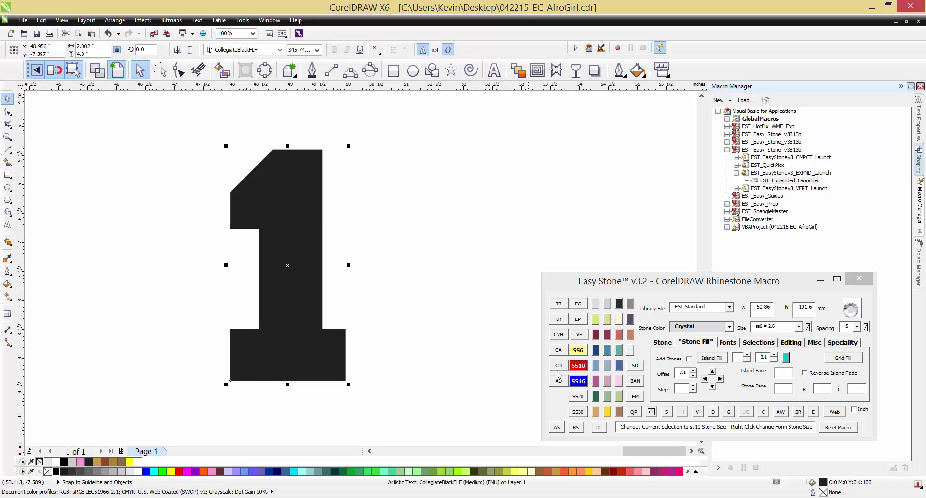
Step: Set the stone size to ss10 and create one outside island fill outline around the number 1 at 3.9 spacing
click(581, 367)
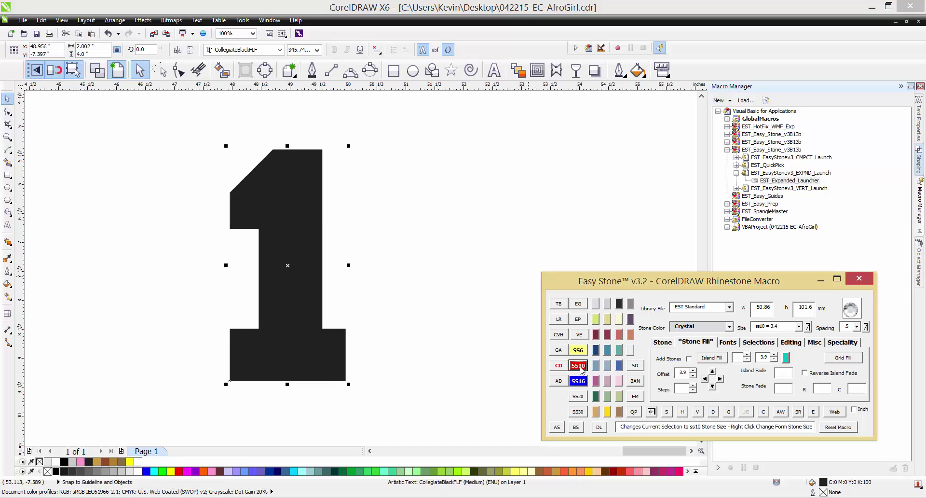
click(747, 355)
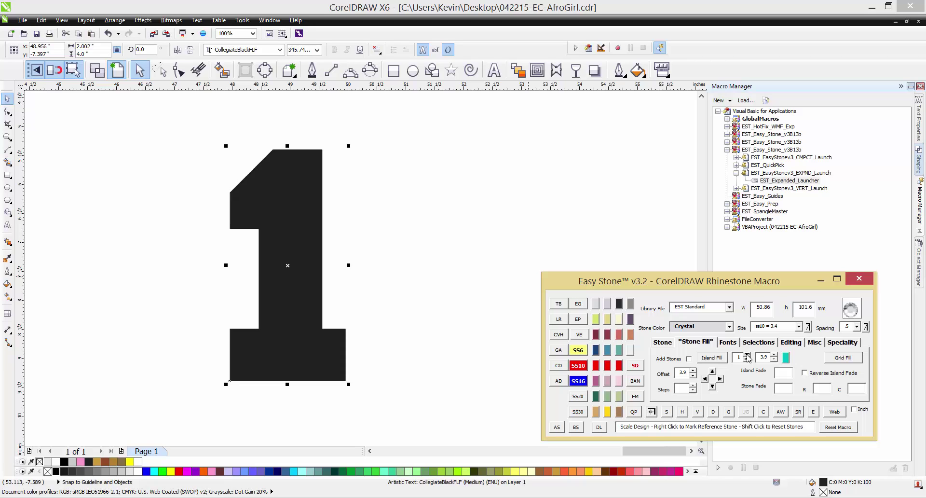
click(711, 358)
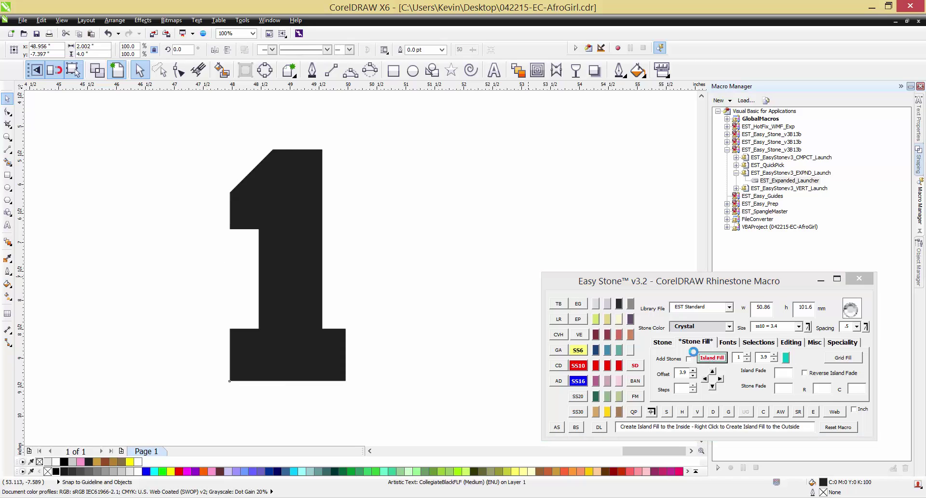
Step: Add Crystal ss10 stones along the offset outline around the number 1
click(330, 232)
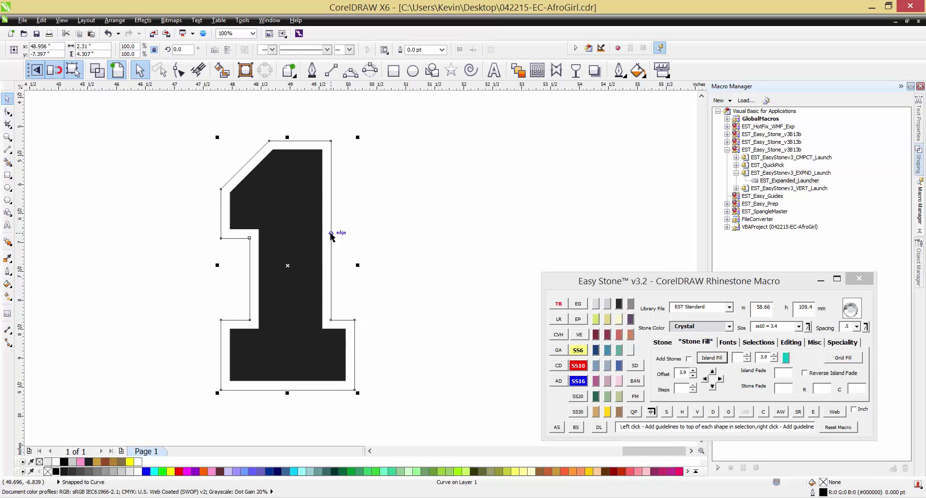
click(557, 428)
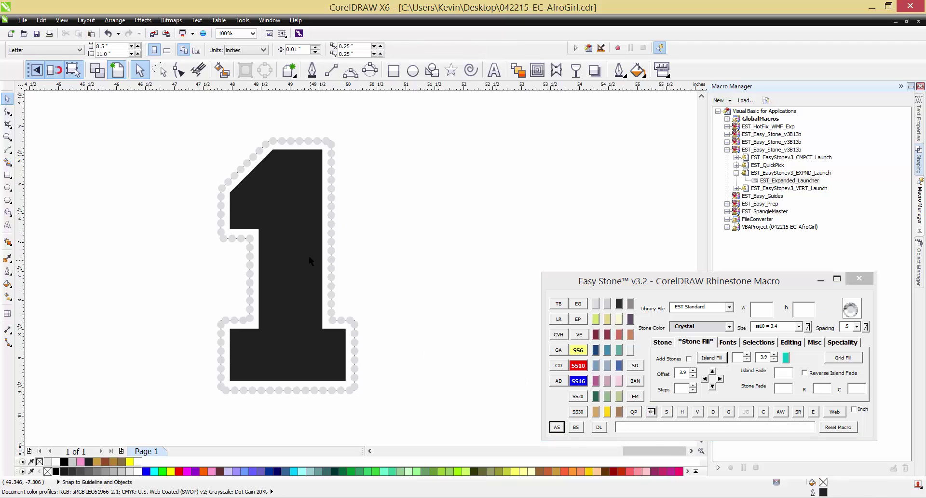
scroll(326, 252, up, 1)
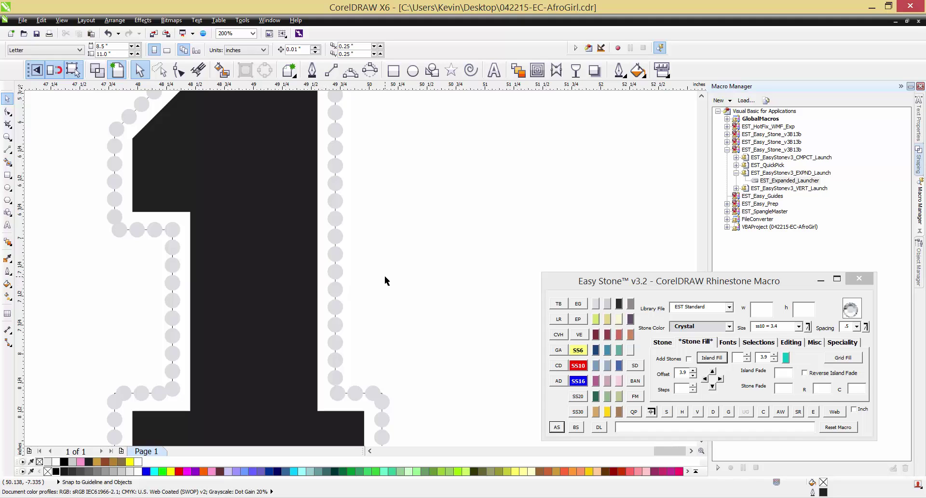
Step: Remove the stones and the offset outline from around the number 1
scroll(384, 276, down, 1)
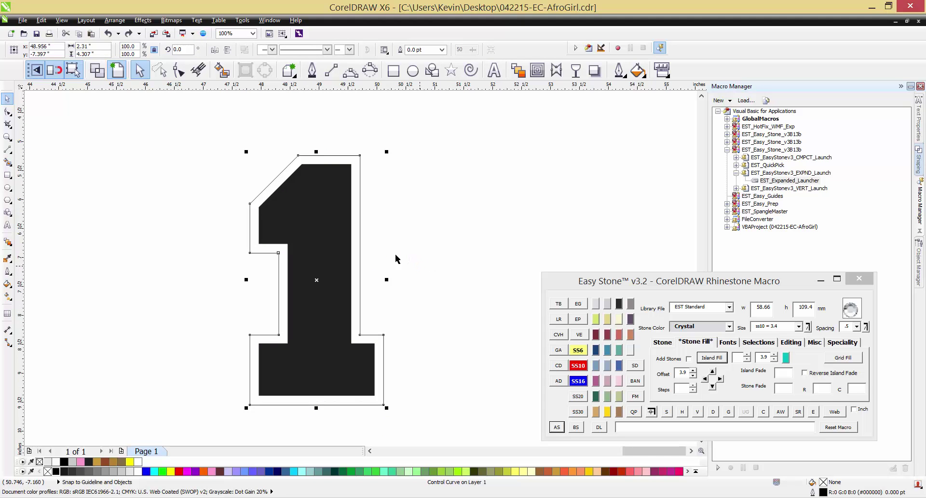
key(Delete)
Step: Create one outside island fill outline around the number 1 at half the 3.9 offset and add Crystal ss10 stones along it
click(332, 227)
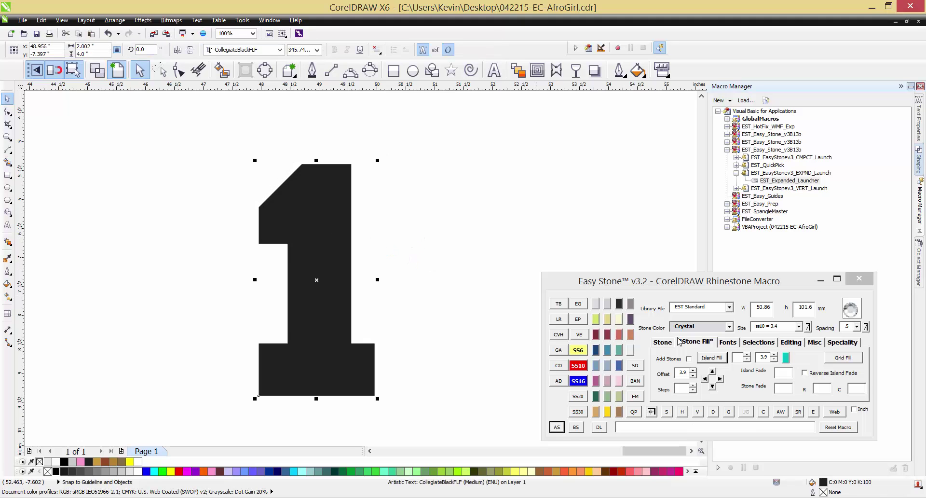
click(747, 354)
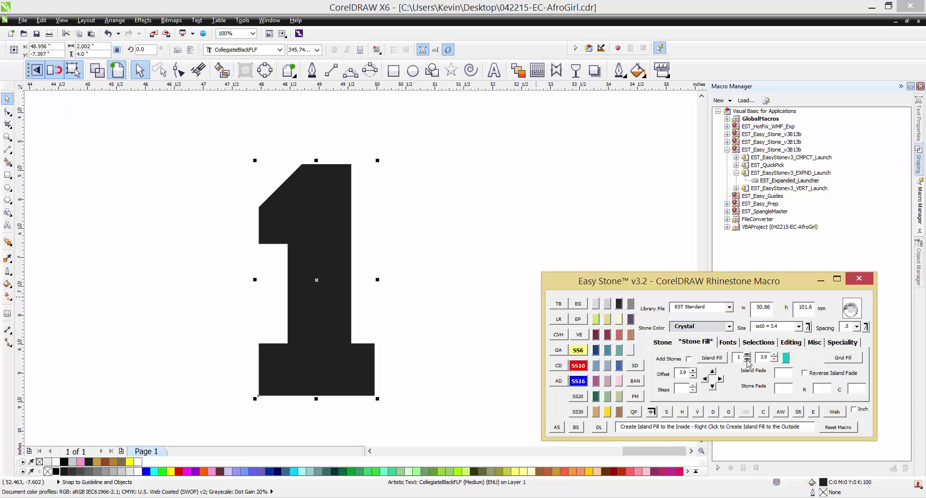
click(717, 361)
click(388, 254)
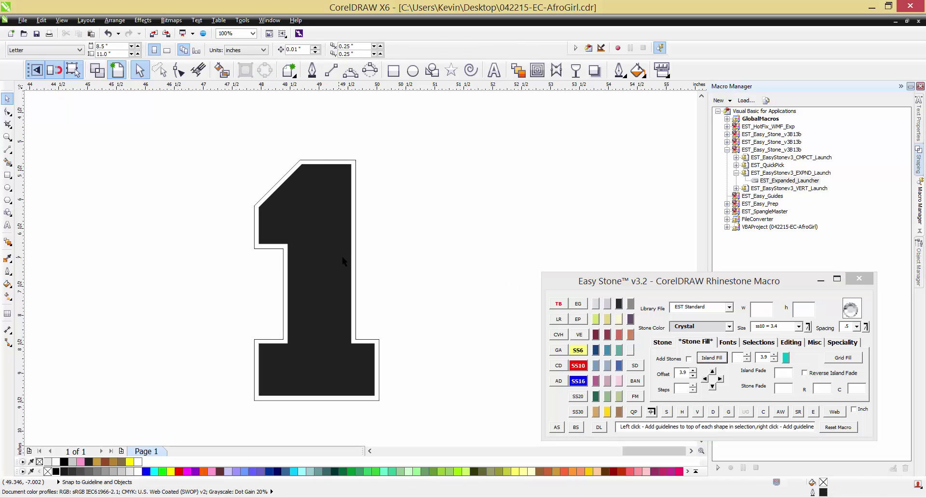
click(355, 257)
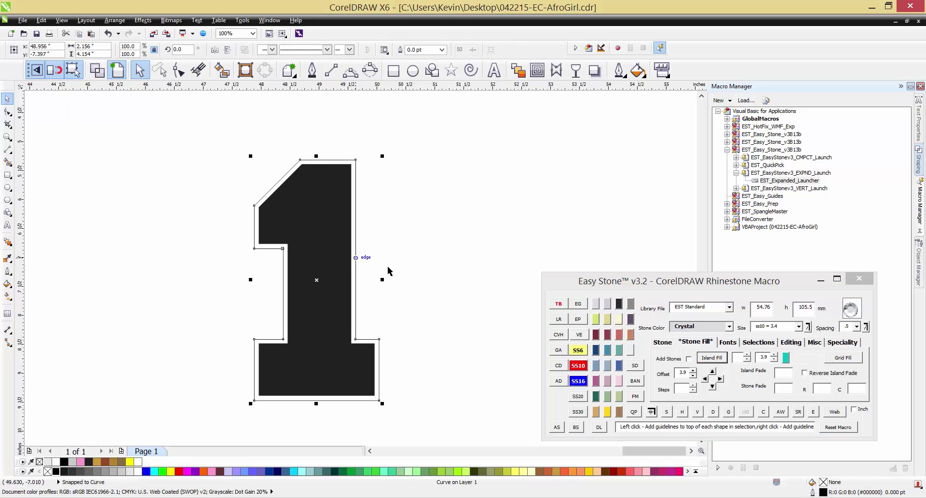
click(556, 428)
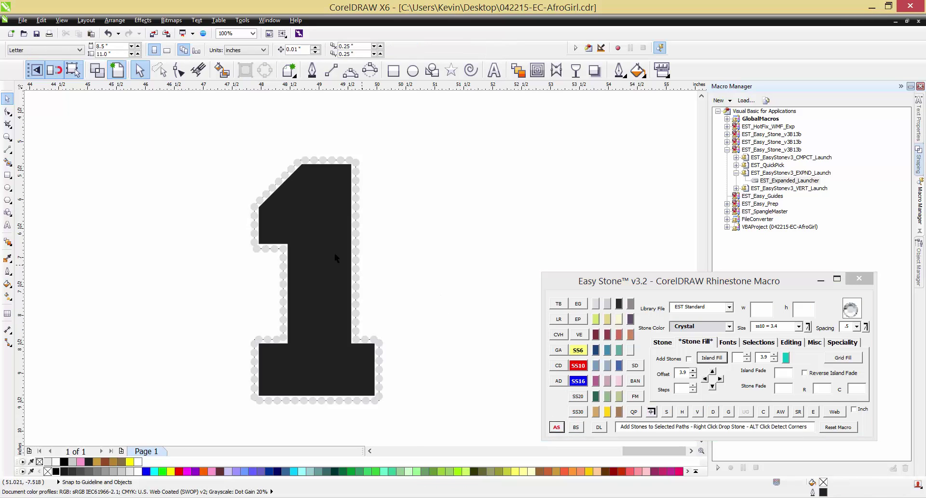
Step: Inspect how closely the stones sit against the number 1's edge and delete the stones with their outline
scroll(355, 269, up, 4)
scroll(358, 267, up, 2)
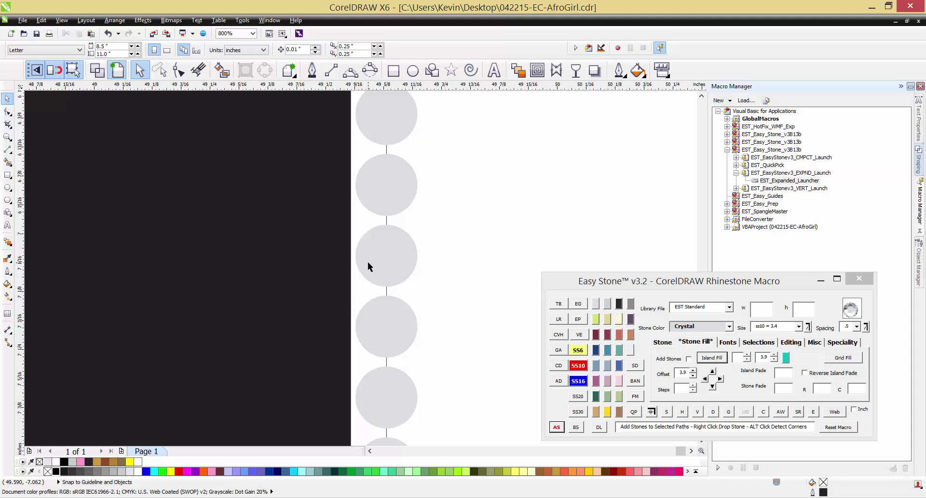
scroll(367, 262, down, 4)
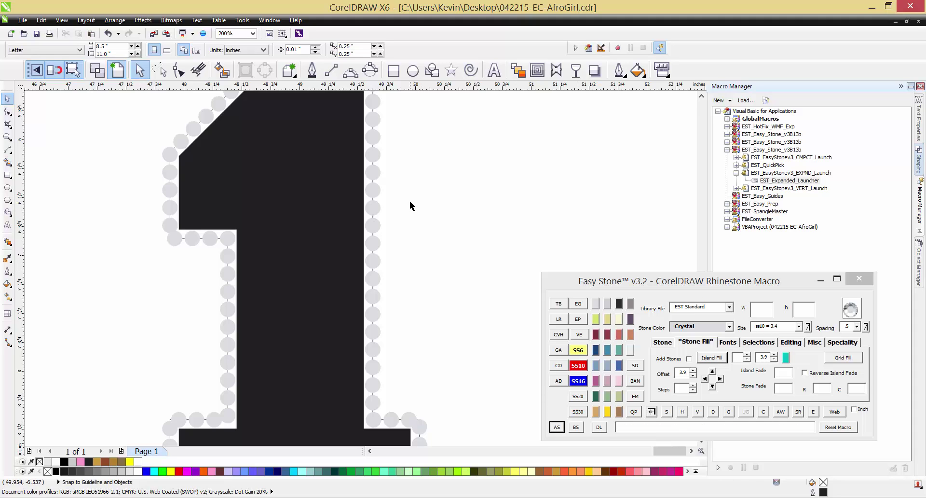
click(372, 210)
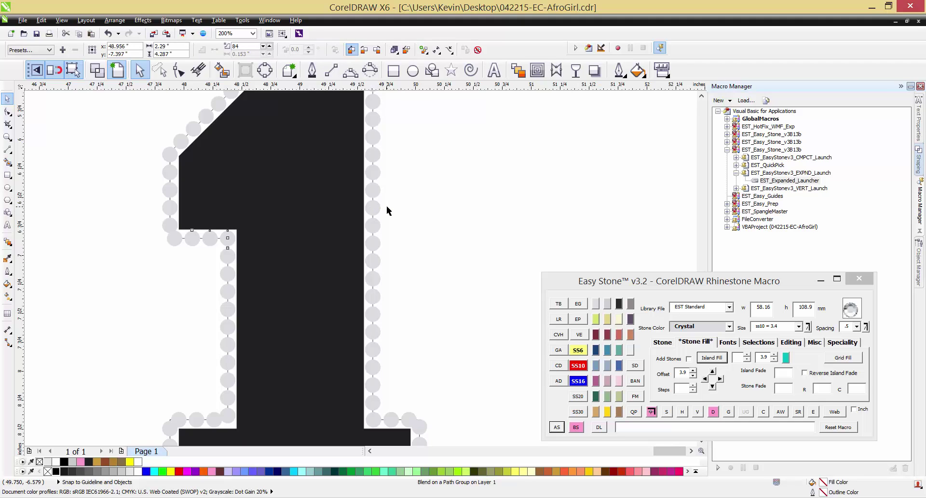
key(Delete)
scroll(285, 201, down, 2)
Step: Create one outside island fill outline around the number 1 at the full 4.3 offset and add Crystal ss10 stones along it
click(297, 217)
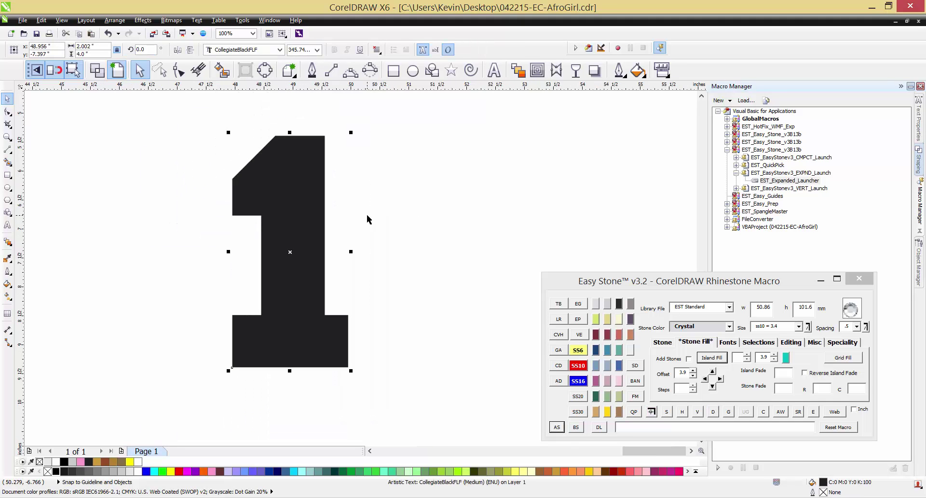
click(775, 356)
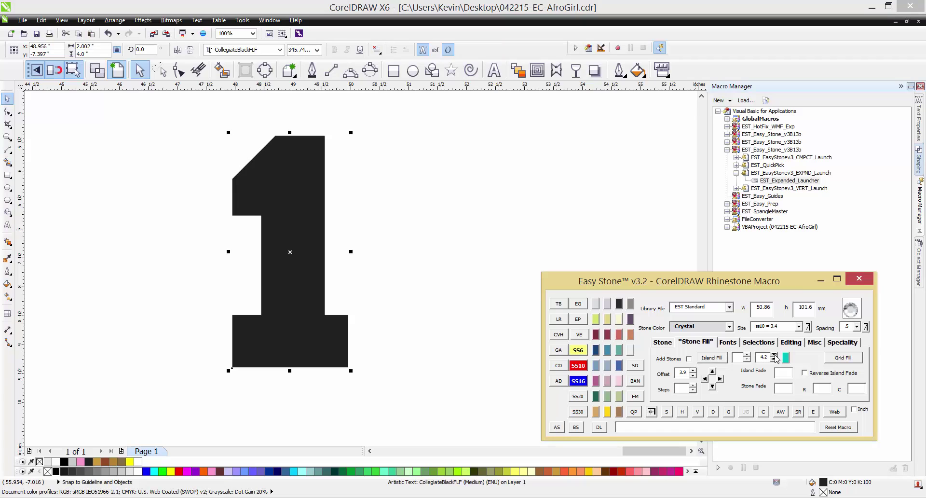
click(441, 222)
click(302, 218)
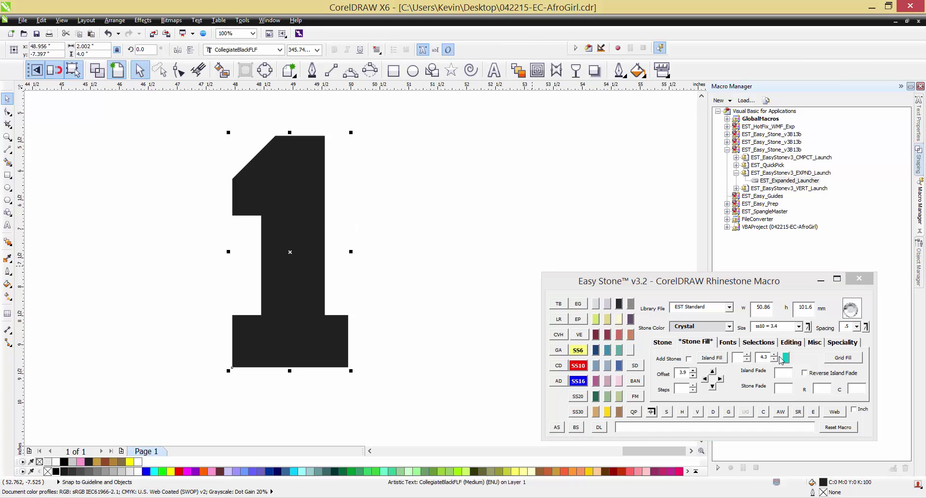
click(722, 359)
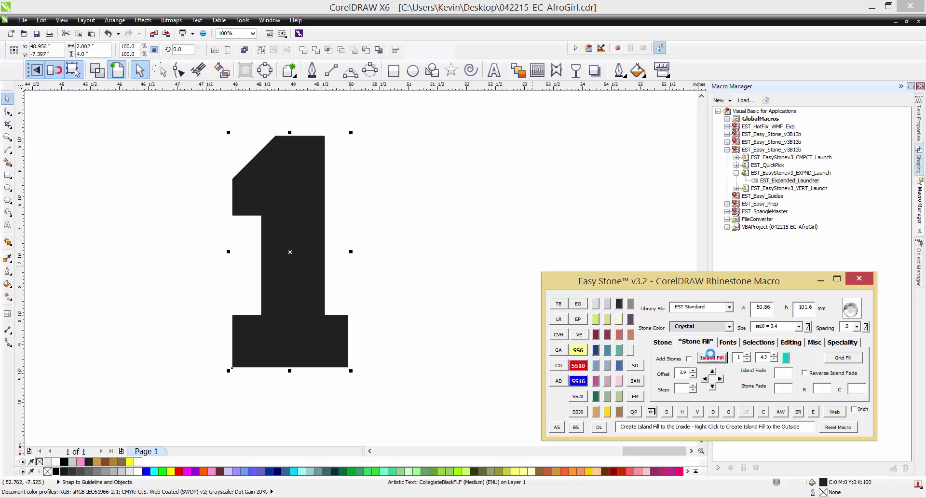
click(336, 219)
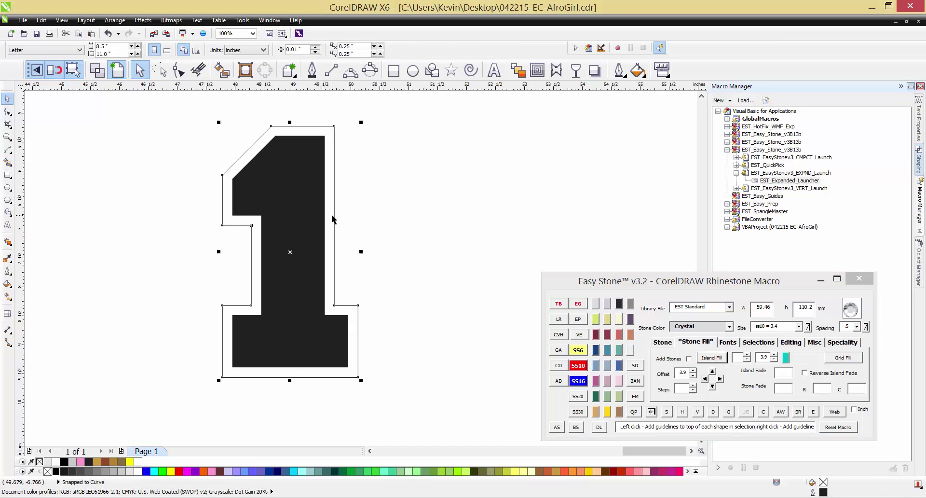
click(556, 426)
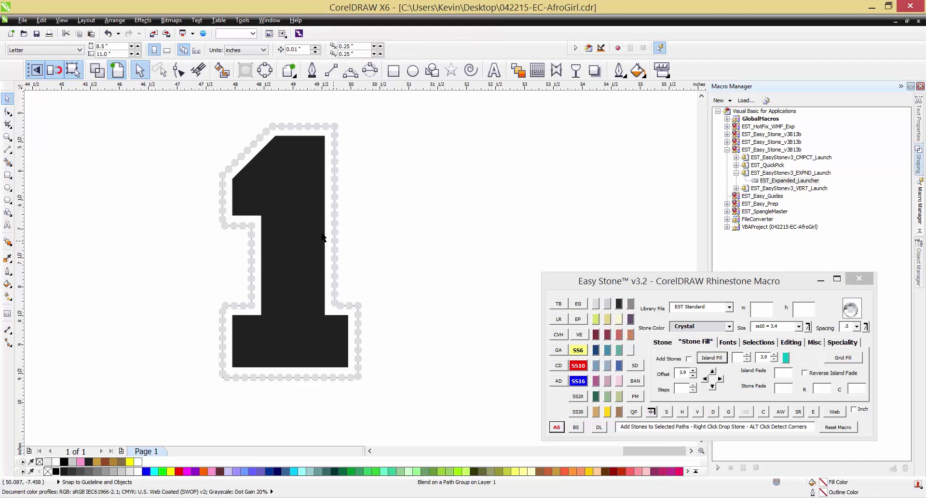
Step: Undo the stones on the full 4.3 outline and delete that outline
scroll(316, 231, up, 1)
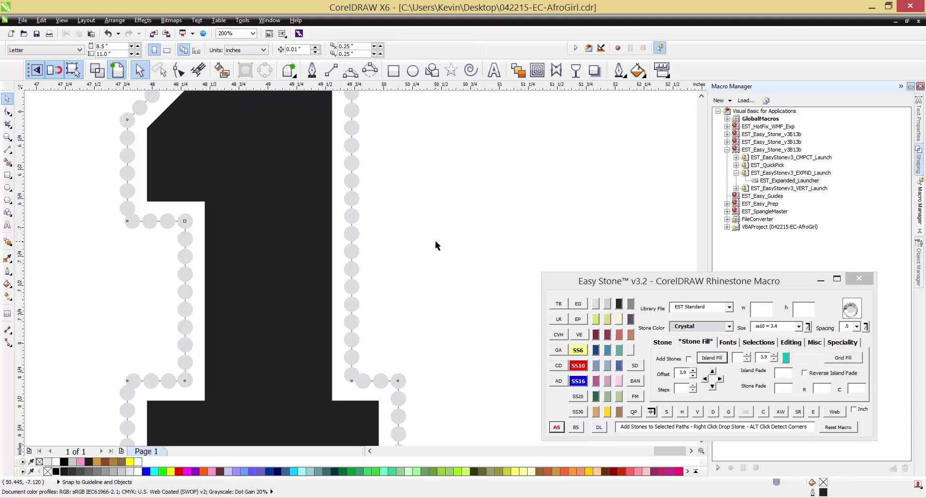
key(ctrl+z)
click(360, 240)
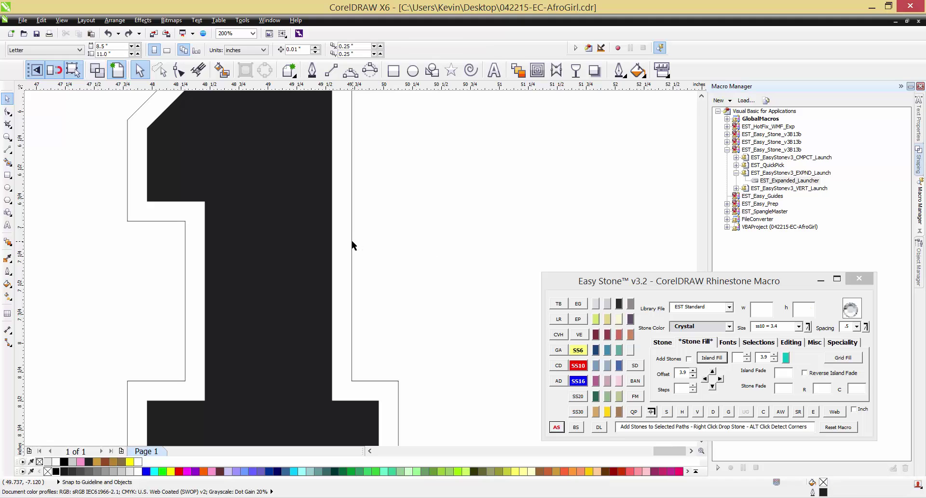
click(352, 242)
Step: Create one outside island fill outline around the number 1 at half the 4.3 offset and add Crystal ss10 stones along it
click(291, 242)
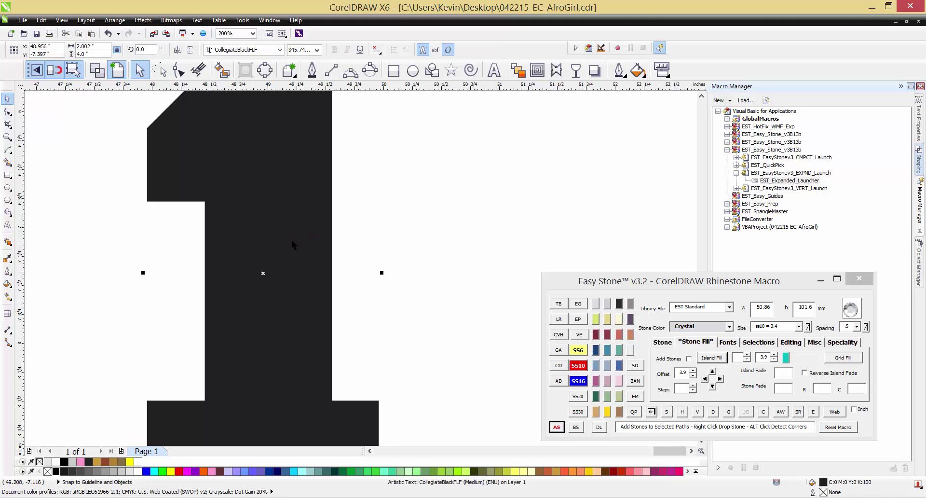
click(774, 355)
click(774, 355)
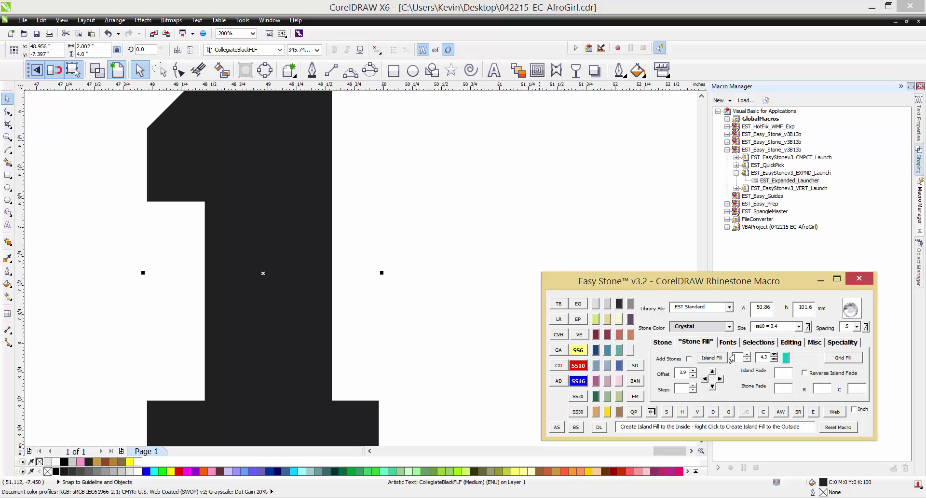
click(747, 355)
click(724, 360)
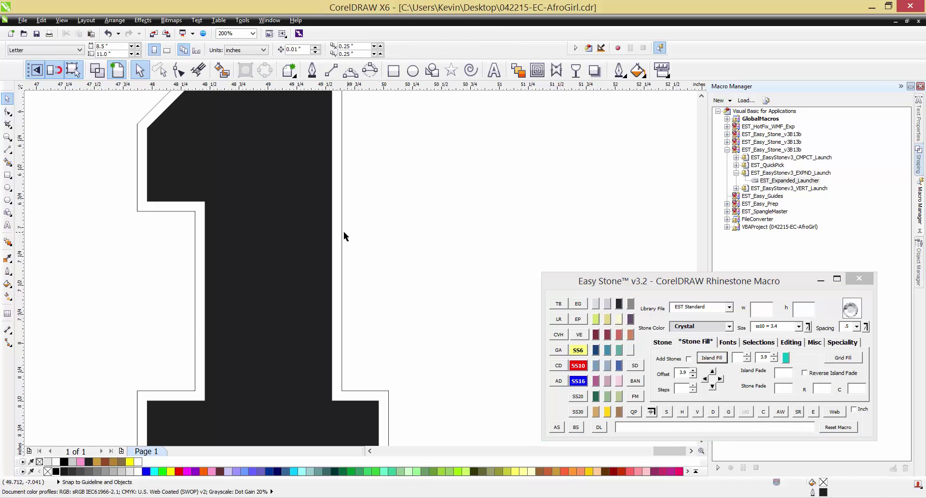
click(557, 427)
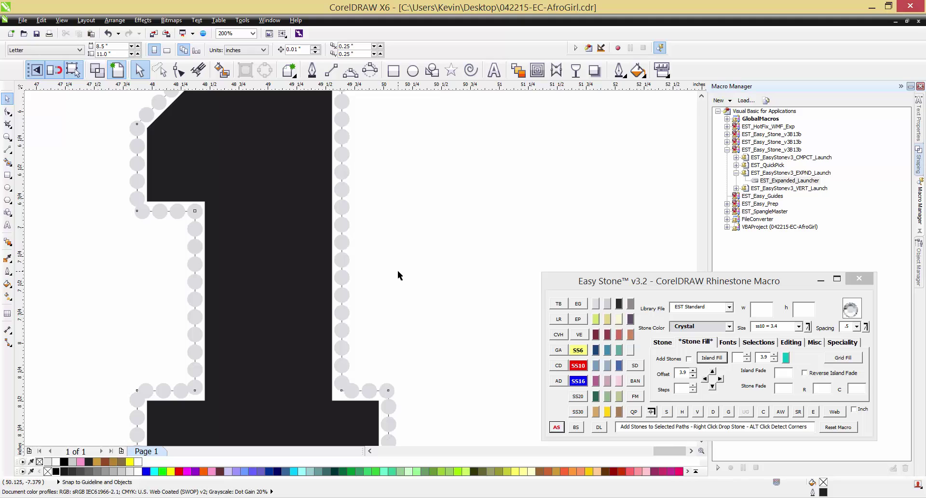
Step: Undo the stones on the half-offset 4.3 outline and delete that outline
key(ctrl+z)
click(352, 254)
click(342, 246)
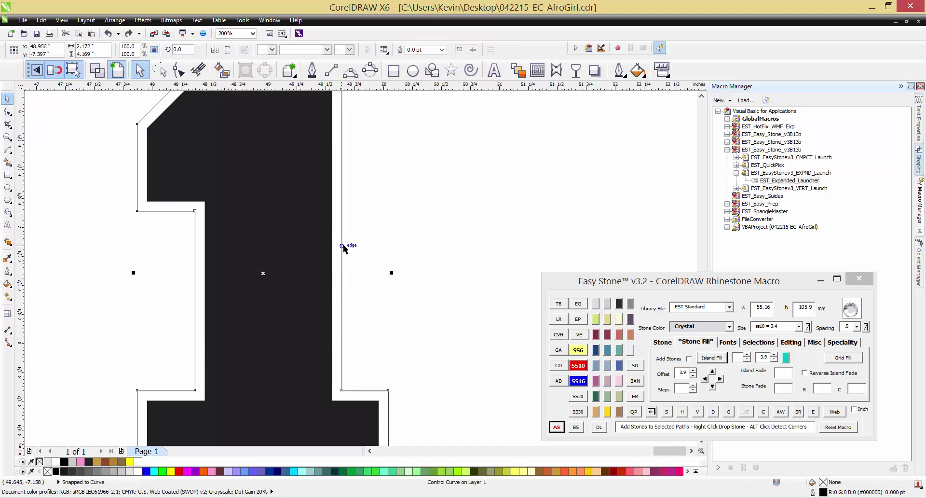
click(345, 242)
click(343, 239)
click(343, 242)
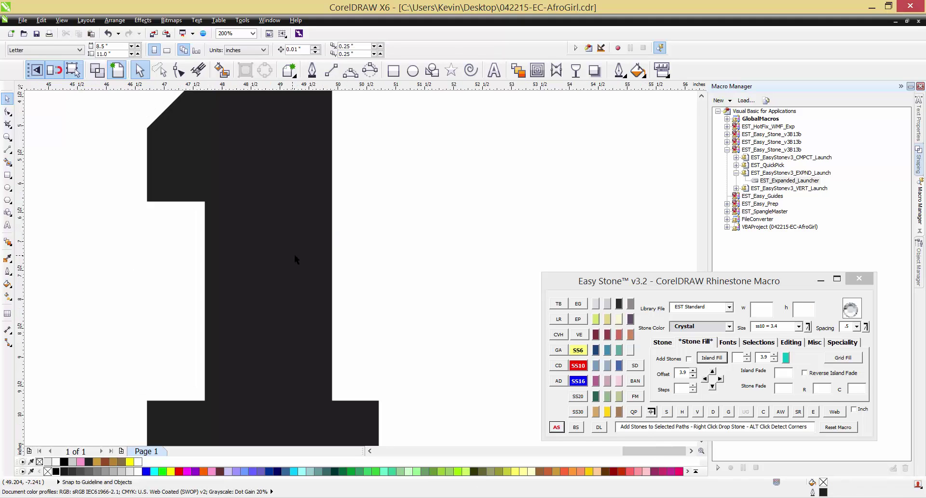
Step: Set the island offset to 4.4 and create one outside island fill outline around the number 1 at half that offset
scroll(296, 258, down, 2)
click(281, 243)
click(774, 355)
click(774, 355)
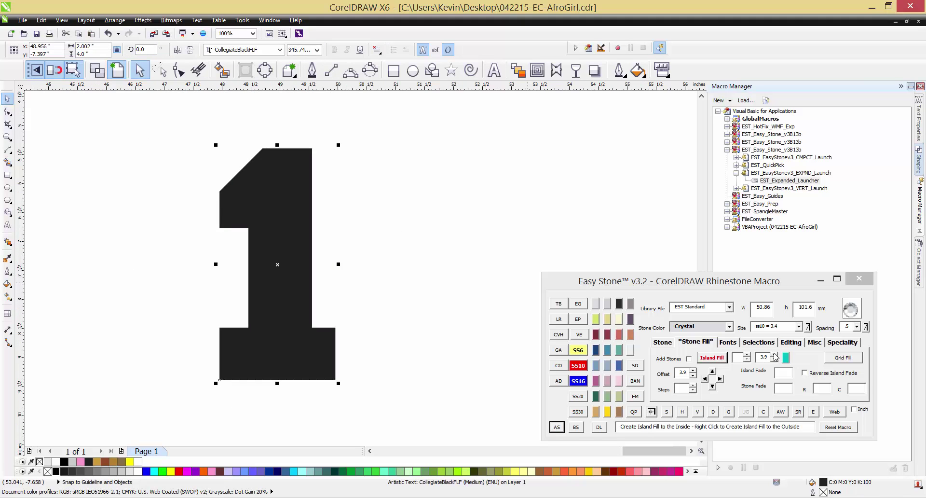
click(774, 355)
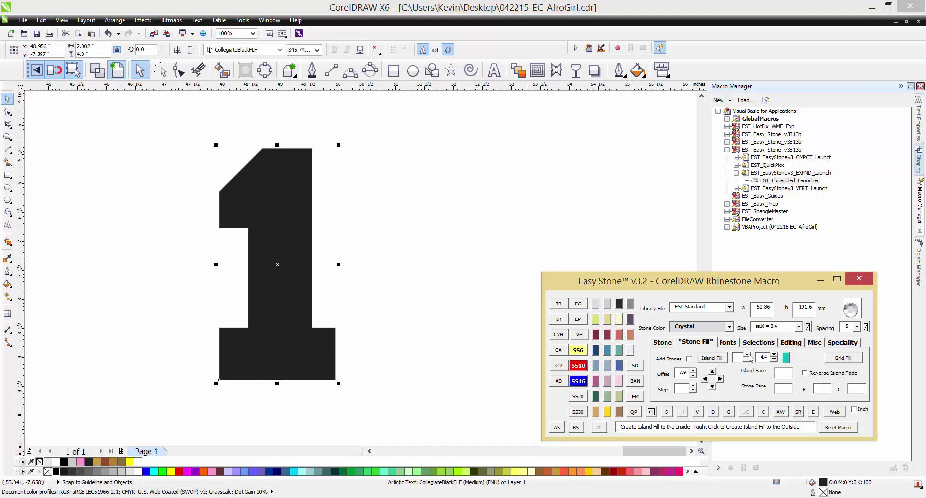
click(748, 354)
click(712, 358)
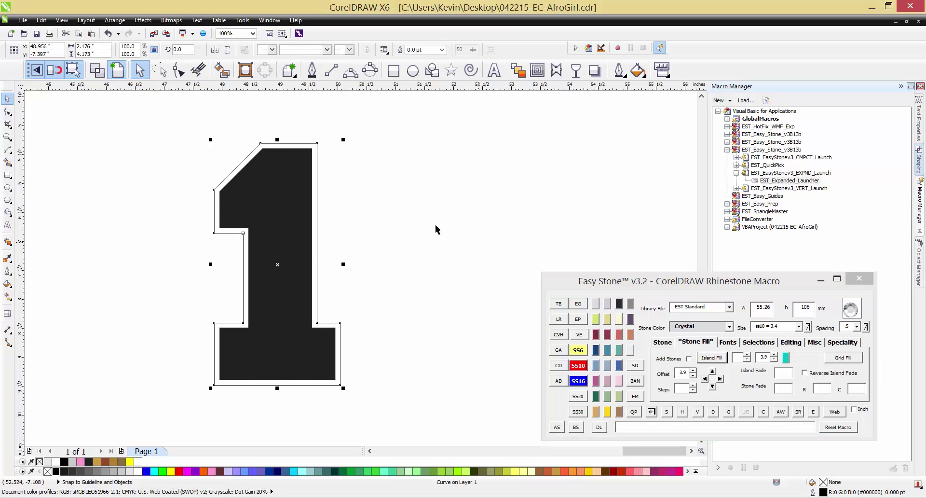
Step: Create a second outline outside the first one using one island fill at the full 3.9 offset
click(317, 231)
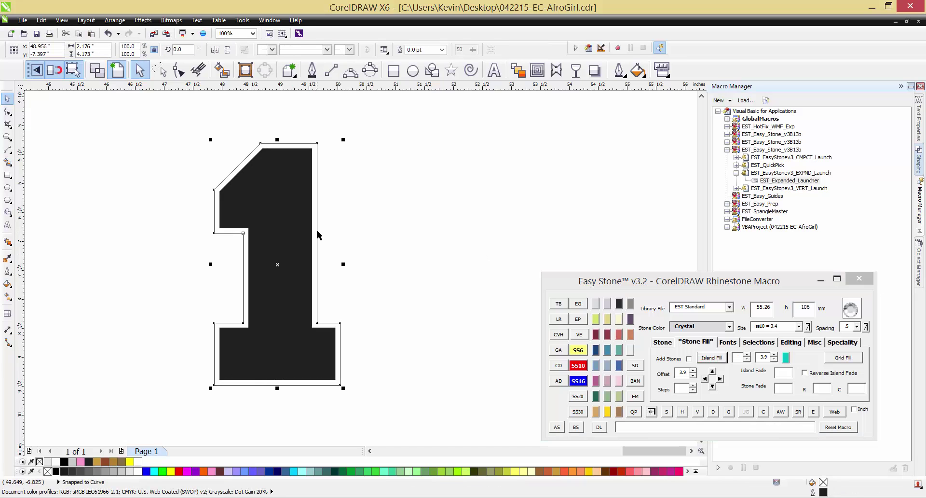
click(748, 355)
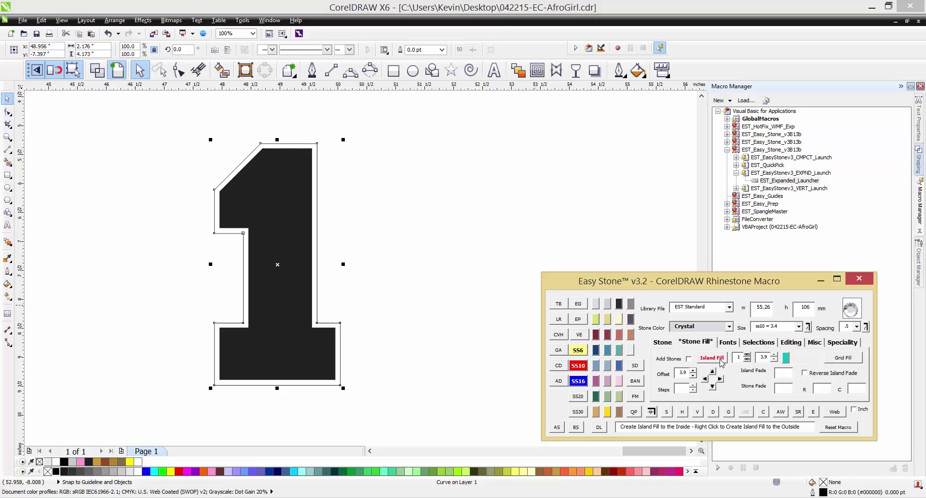
click(722, 361)
click(373, 224)
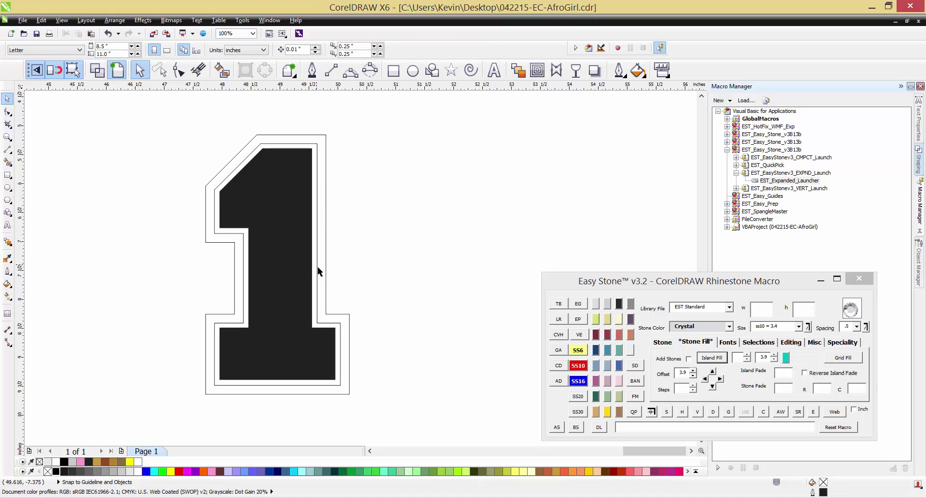
Step: Select both outlines around the number 1, add Crystal ss10 stones along them and inspect the spacing between the rows
scroll(317, 266, up, 2)
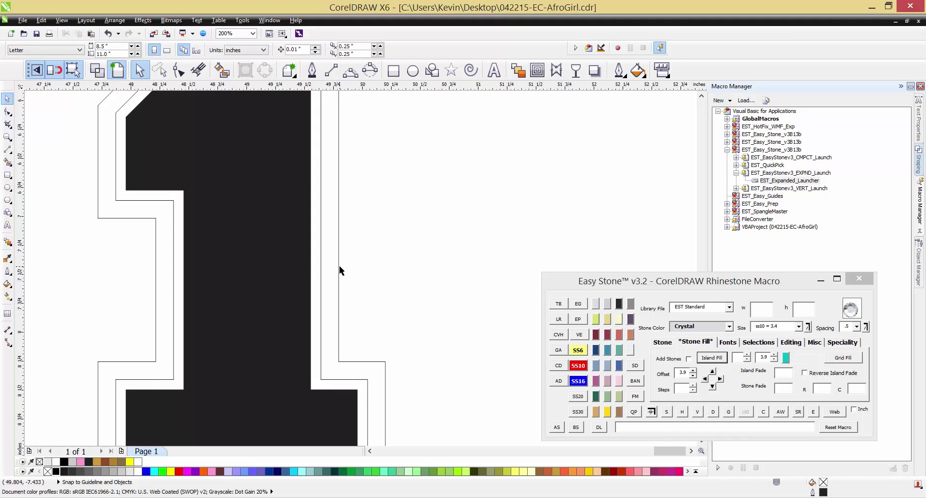
scroll(370, 233, down, 2)
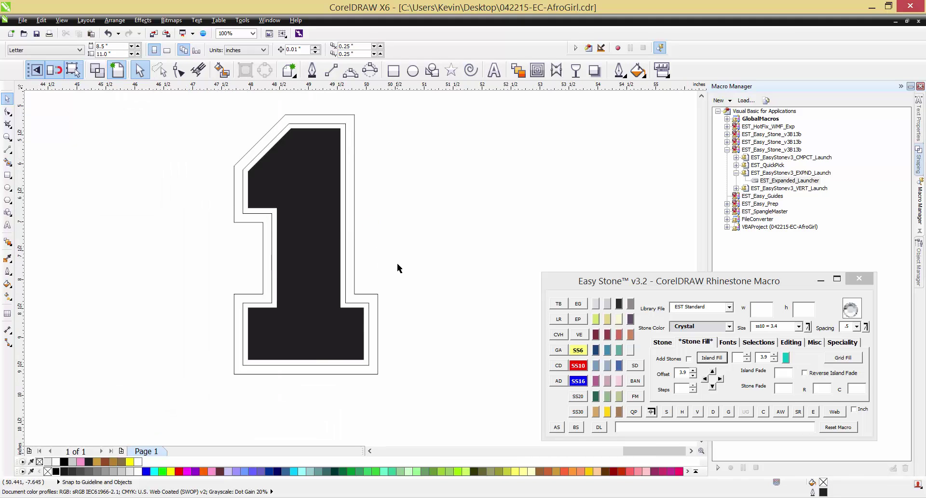
drag(398, 265, 343, 275)
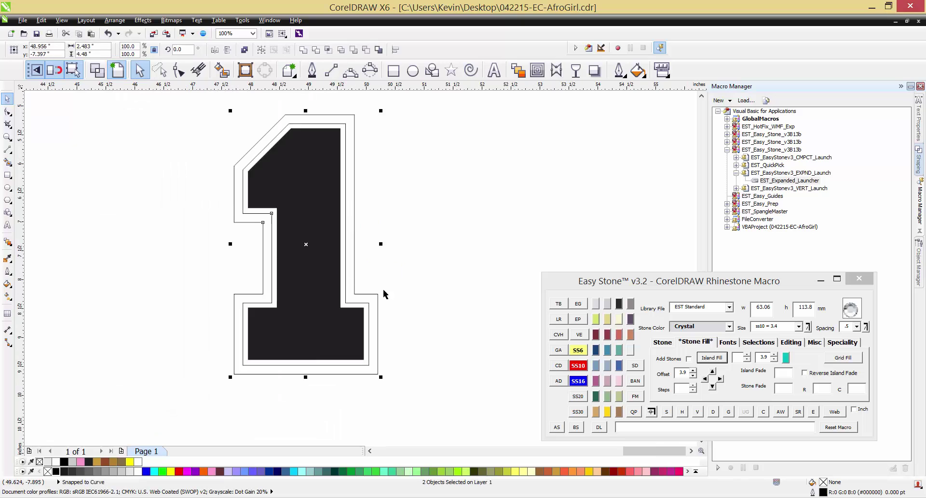
click(557, 428)
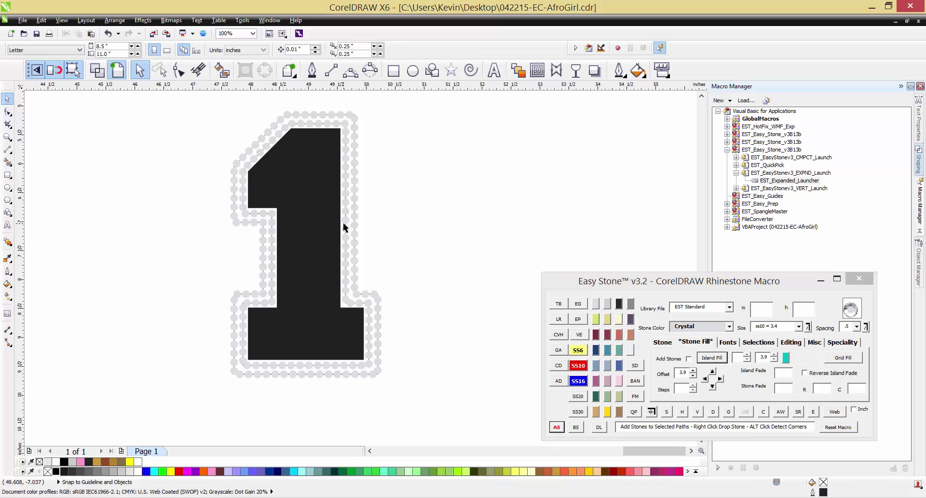
scroll(343, 222, up, 2)
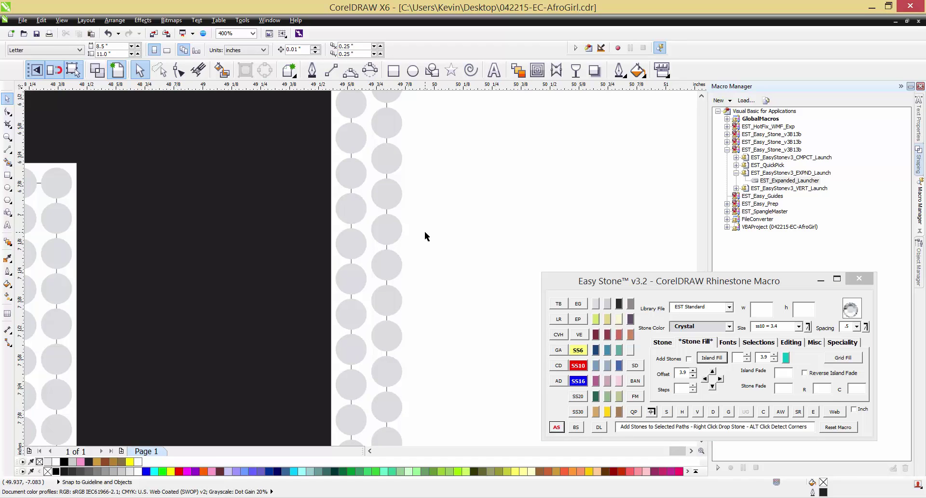
scroll(434, 234, down, 2)
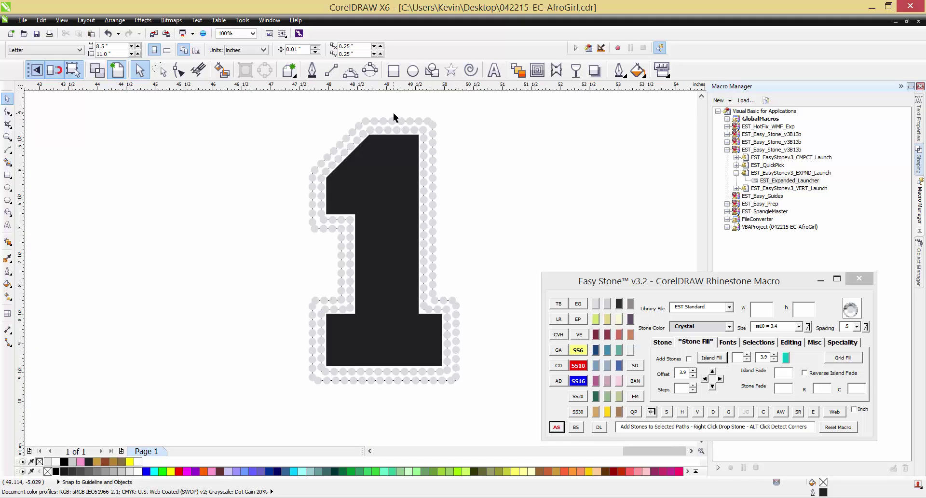
Step: Undo the stones and refill both outlines around the number 1 with Crystal ss10 stones using corner detection
key(ctrl+z)
click(477, 184)
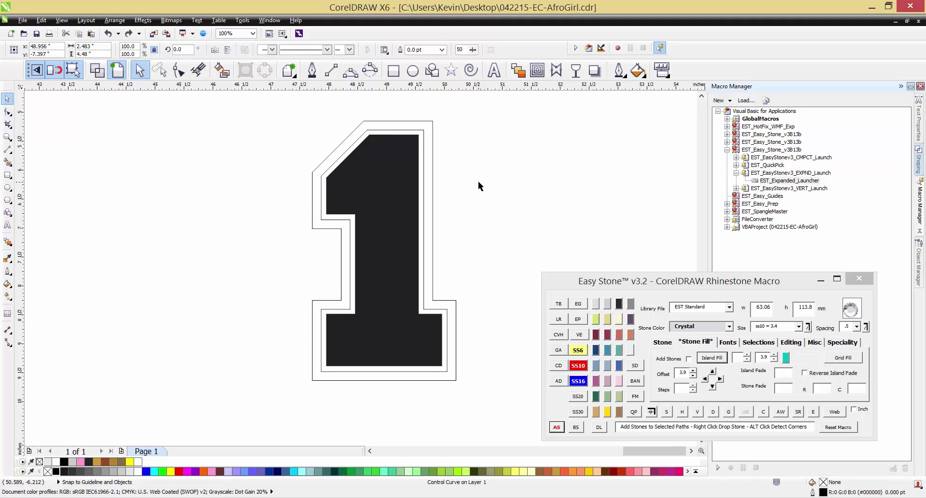
drag(446, 190, 422, 221)
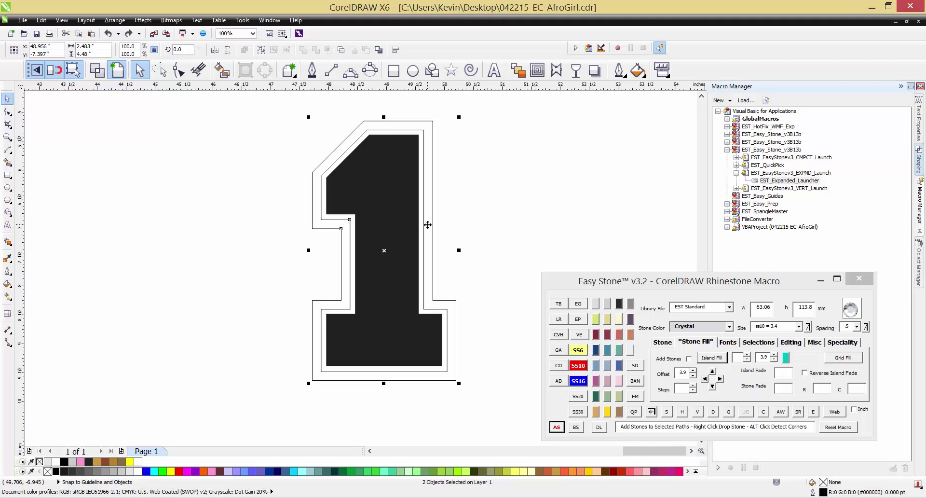
click(557, 427)
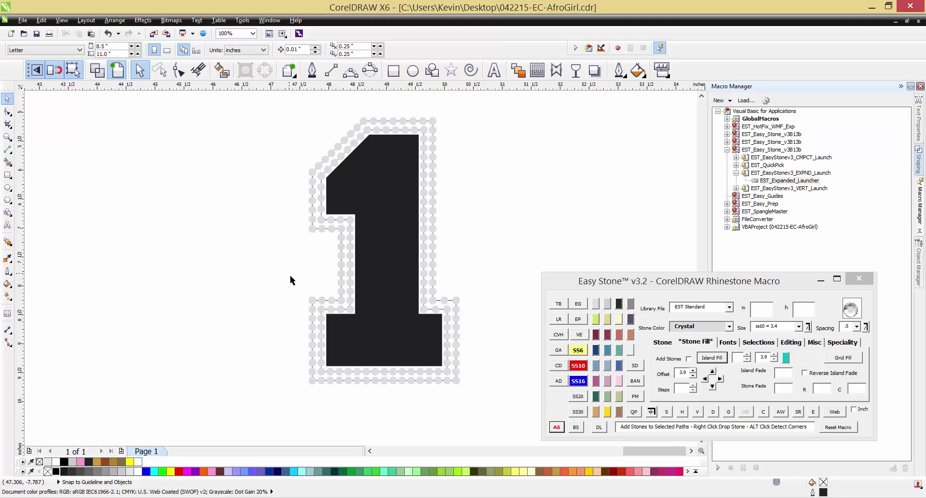
Step: Delete the stone paths from the stones around the number's base and from the stone columns on both sides of its stem
scroll(393, 392, up, 1)
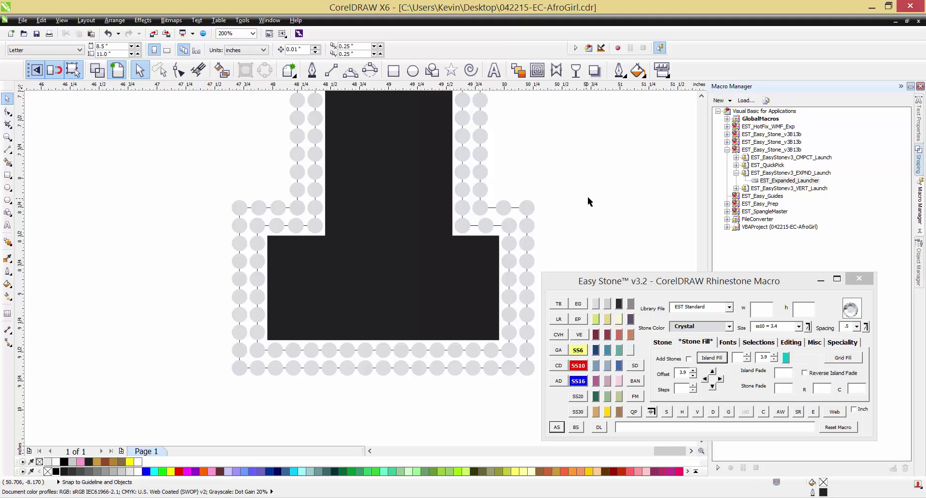
drag(608, 194, 140, 383)
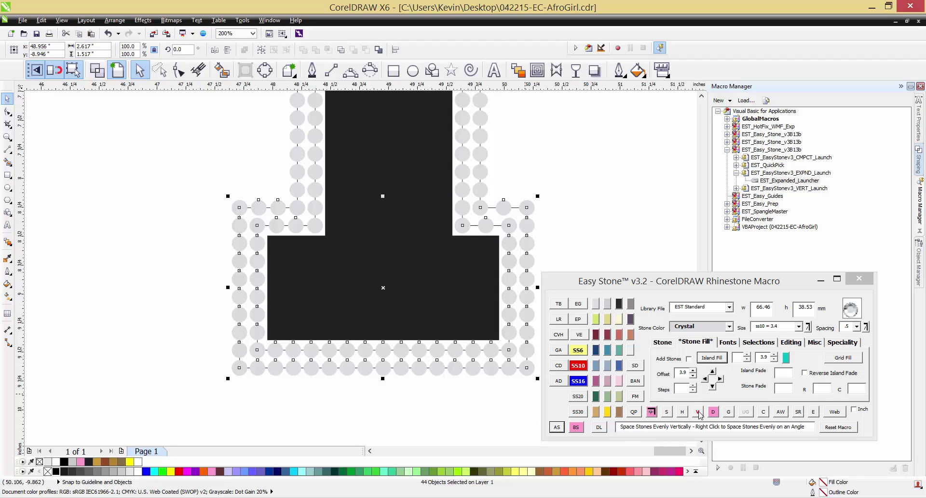
click(592, 190)
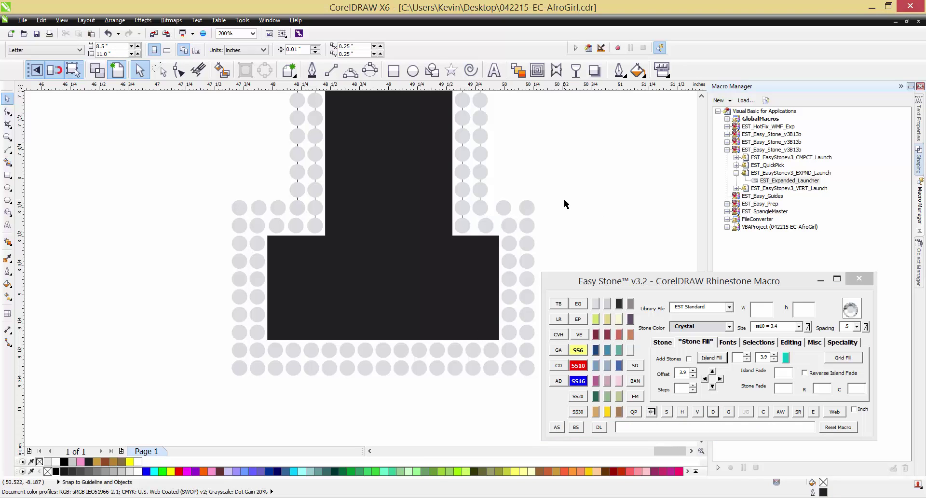
click(464, 208)
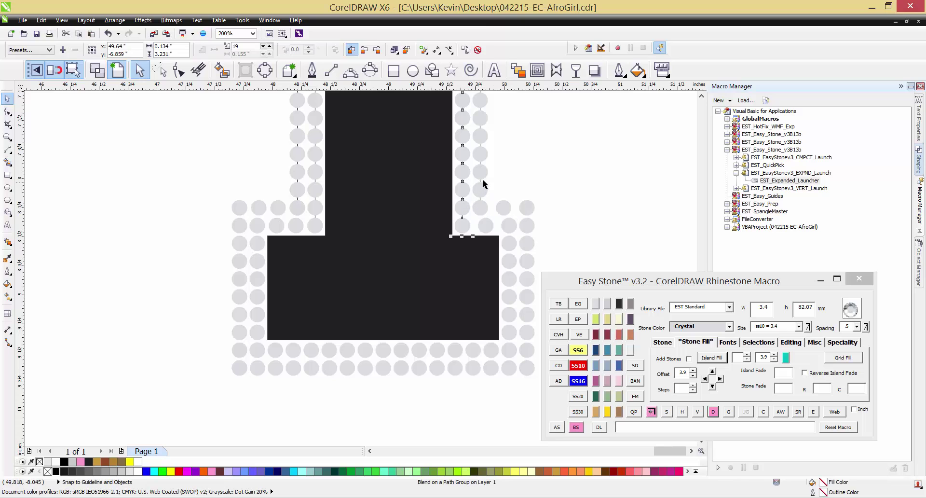
click(713, 412)
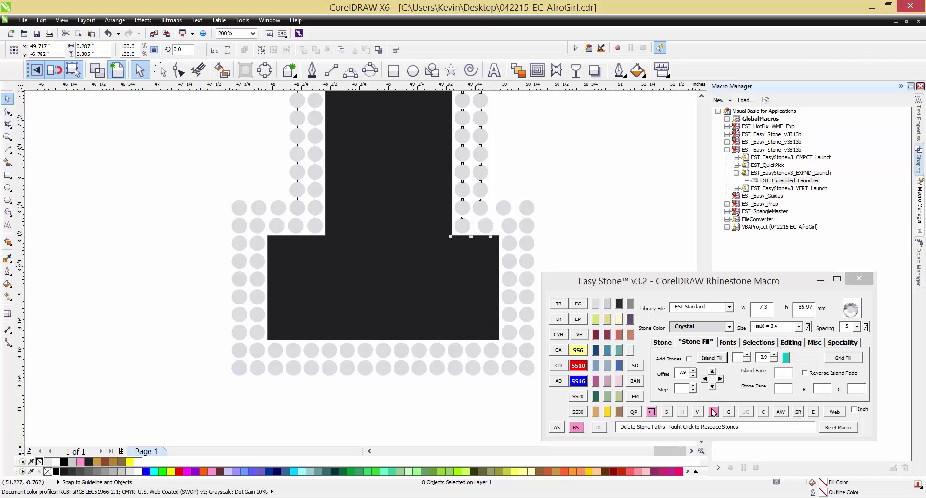
click(531, 285)
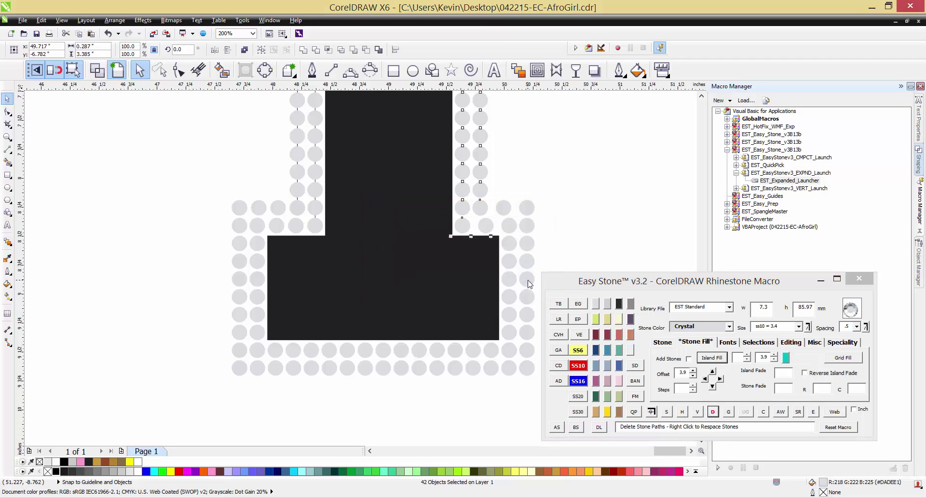
click(255, 174)
click(314, 176)
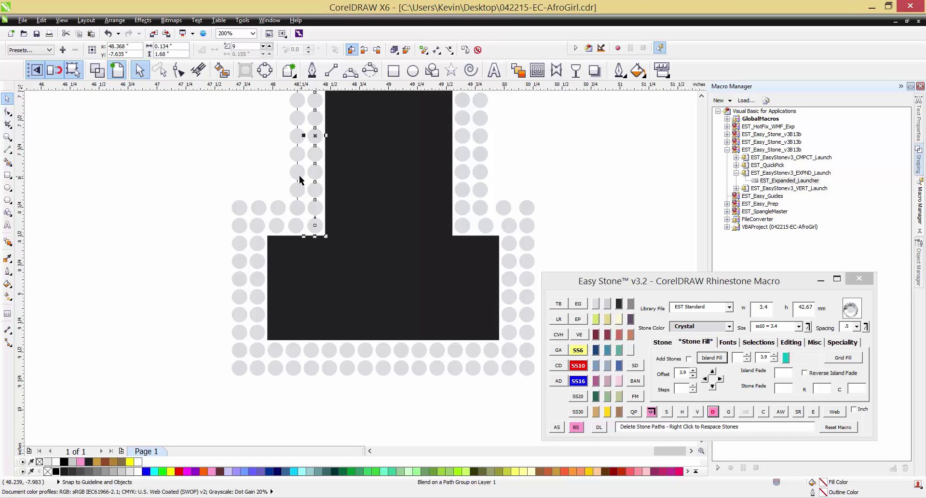
shift+click(298, 178)
click(713, 411)
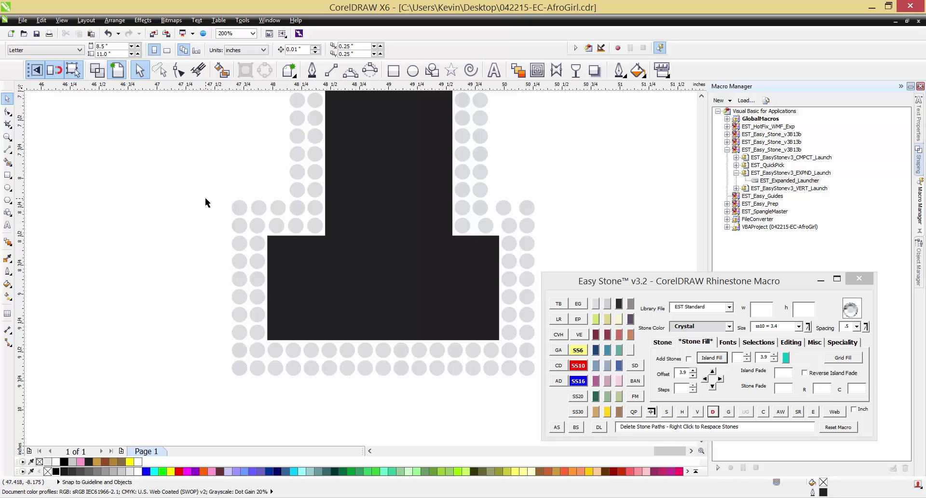
Step: Delete the uneven stones above the base's left shoulder and rebuild the inner row by duplicating the inner-corner stone leftward at the 3.9 offset
drag(222, 197, 288, 237)
key(Delete)
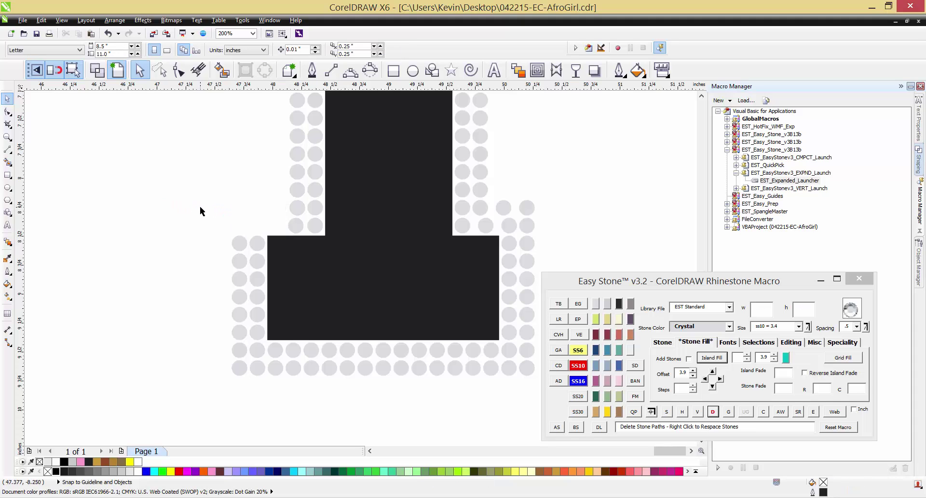
click(315, 225)
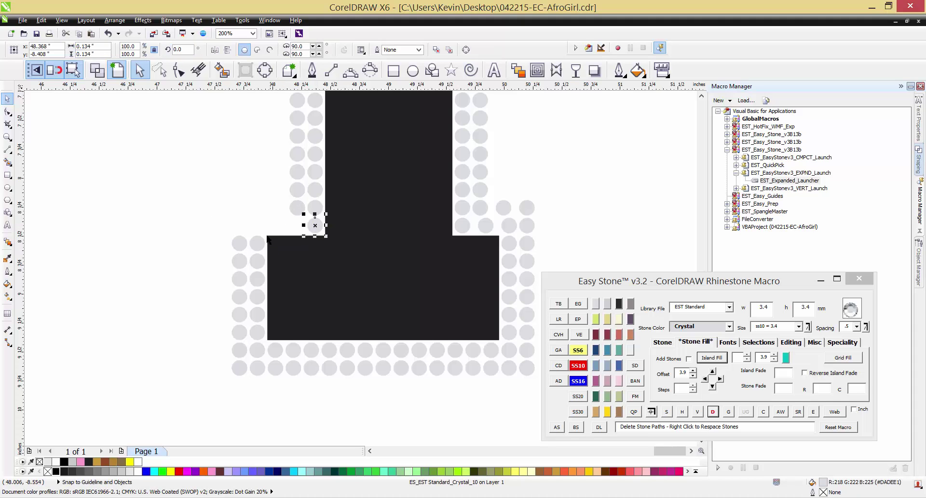
click(706, 380)
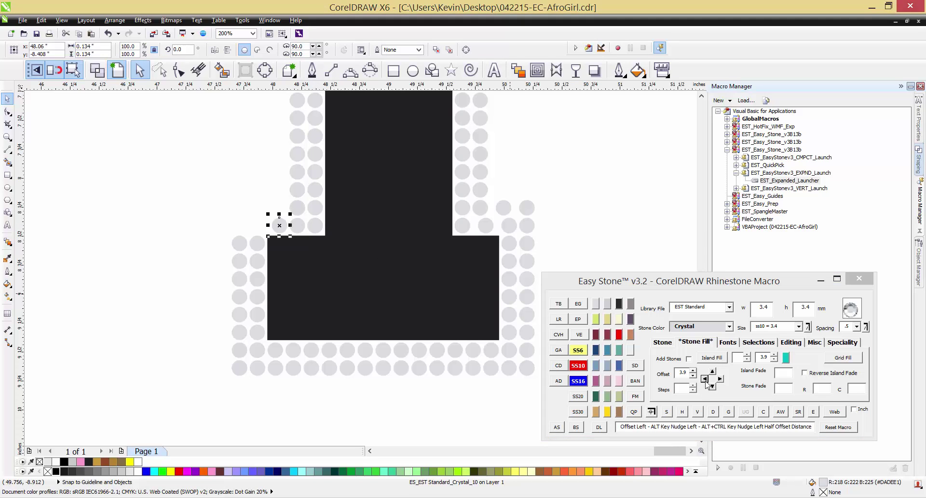
click(706, 381)
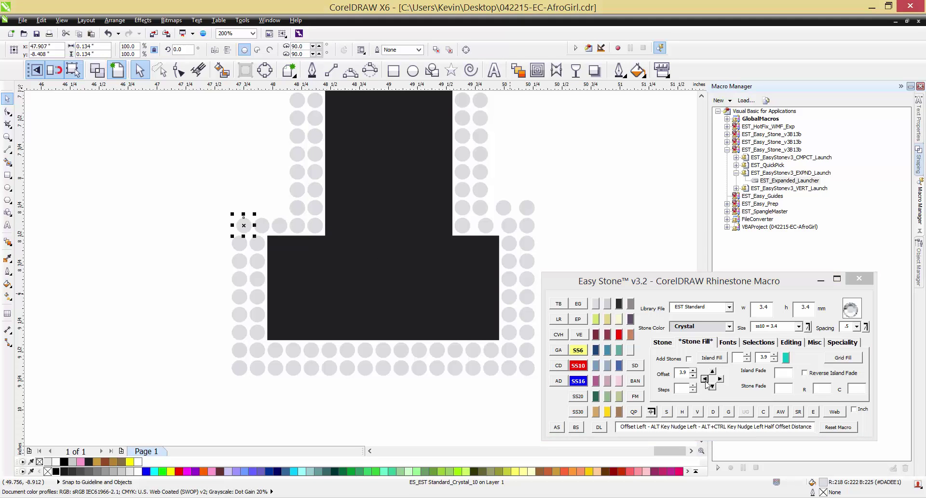
click(193, 254)
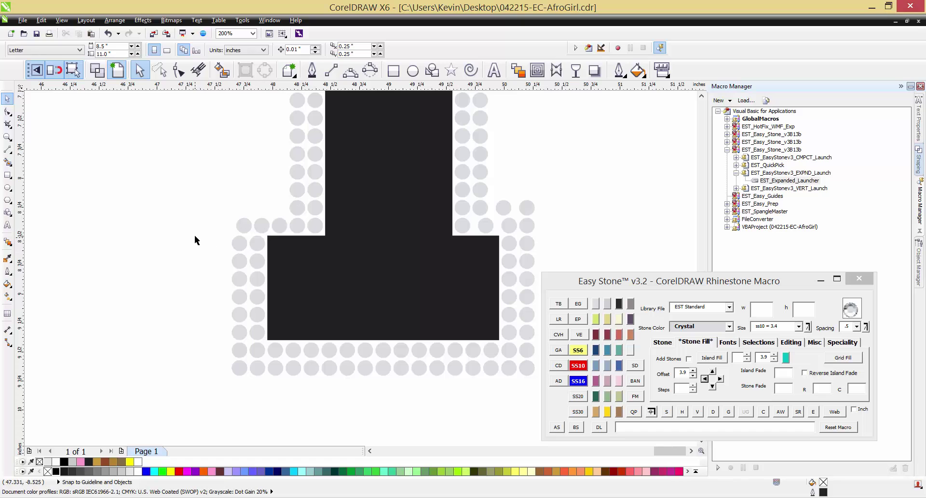
Step: Add a vertical guideline through the center of the outermost stone in the rebuilt row above the base's left shoulder
drag(200, 234, 268, 386)
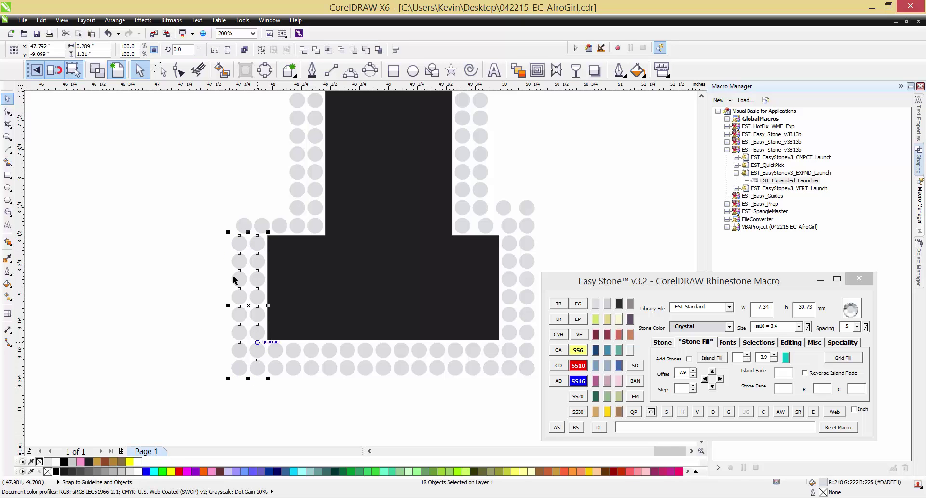
scroll(235, 242, up, 1)
click(249, 215)
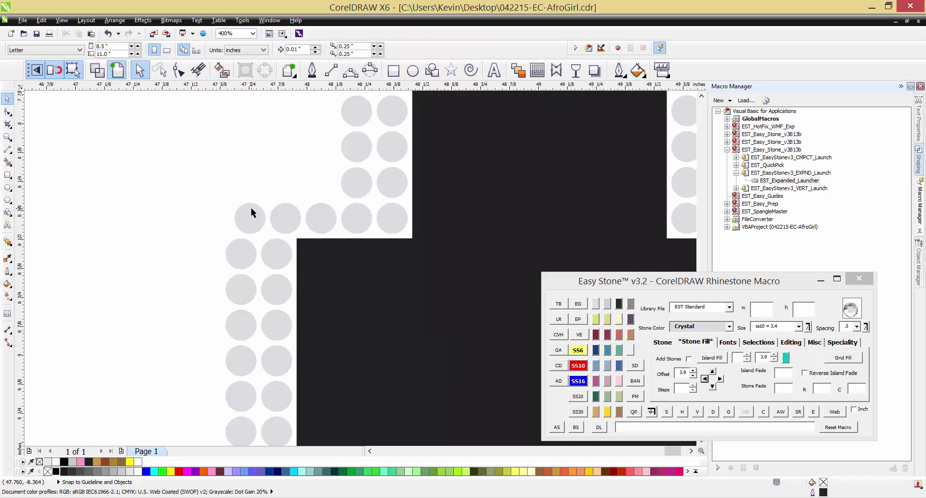
click(559, 336)
click(175, 202)
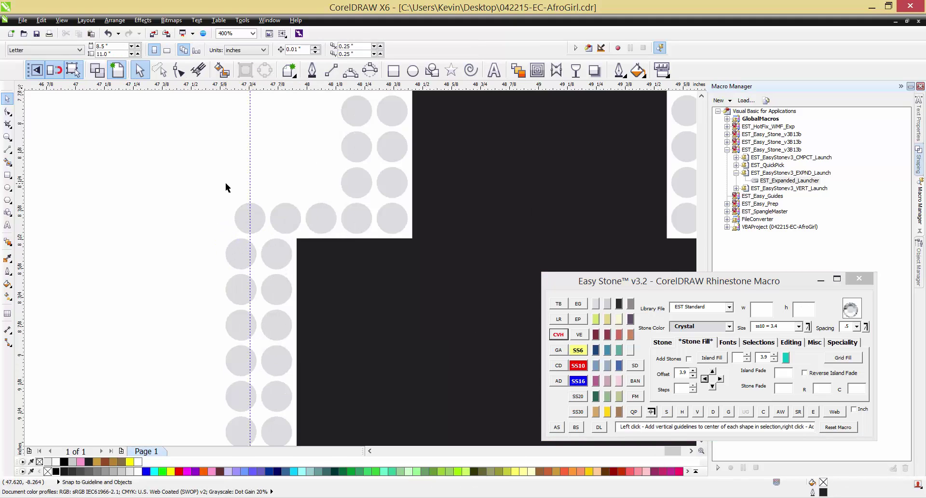
Step: Move the two stone columns beside the base's left edge to the right so the outer column centers on the guideline
scroll(226, 183, down, 1)
drag(201, 207, 268, 365)
scroll(251, 237, up, 1)
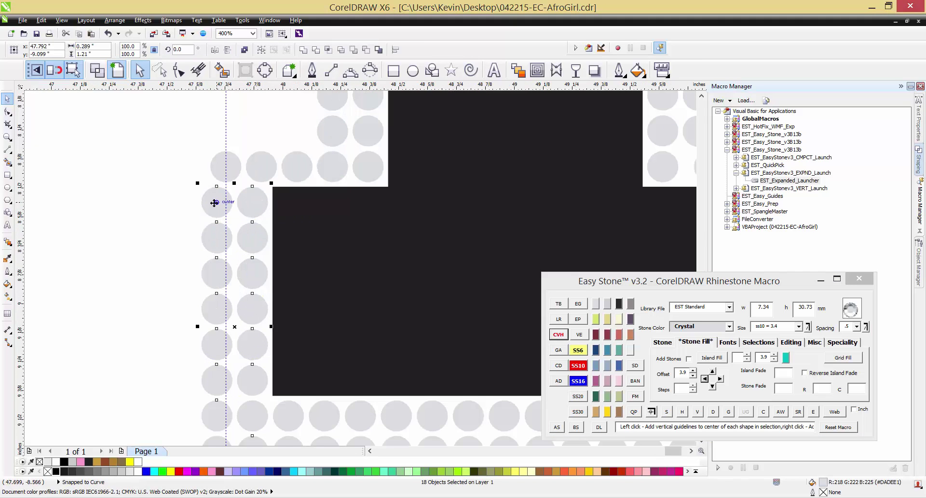
drag(214, 202, 223, 202)
click(220, 219)
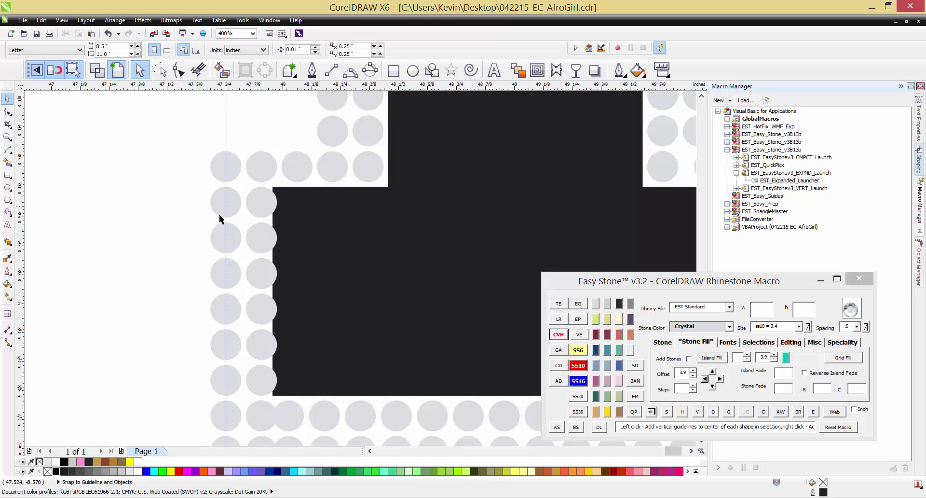
Step: Convert the number 1 text to curves
double_click(363, 230)
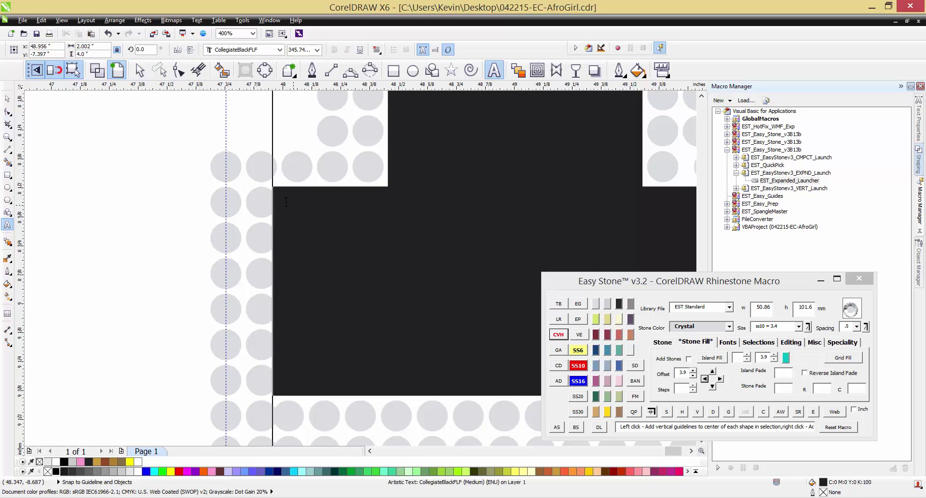
click(7, 99)
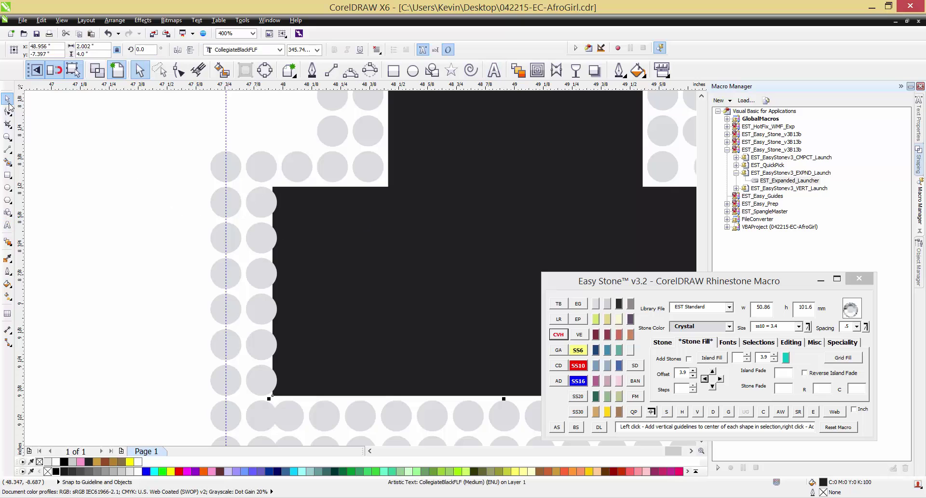
key(ctrl+q)
Step: Move the two nodes of the base's left edge inward so the edge clears the adjacent stone column with a small gap
key(F10)
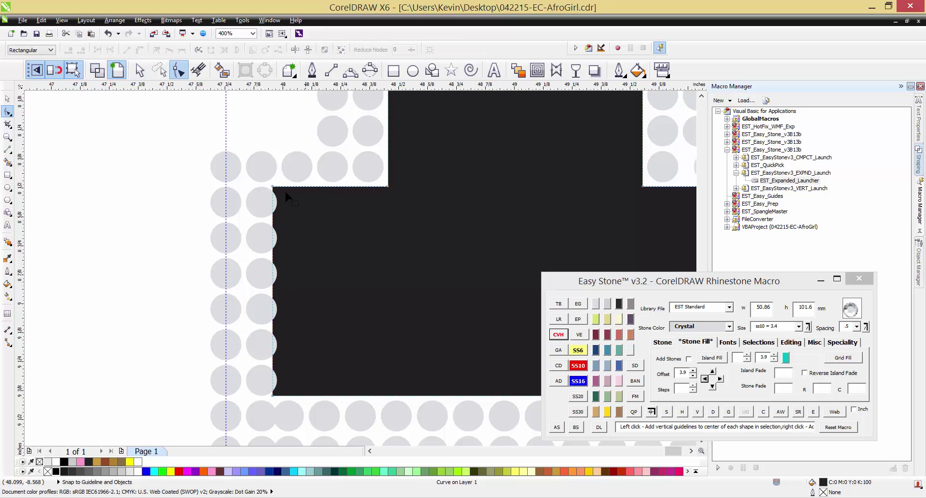
drag(258, 171, 289, 415)
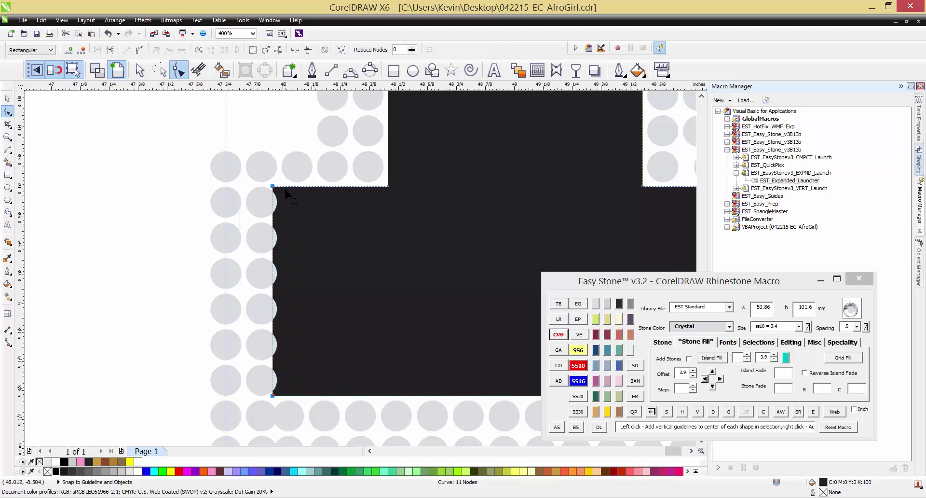
scroll(273, 186, up, 2)
drag(259, 185, 283, 187)
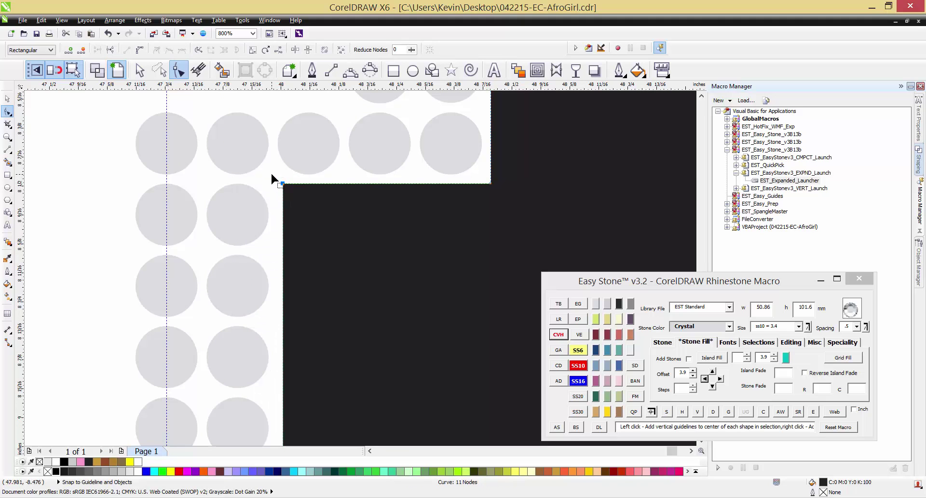
scroll(271, 172, down, 2)
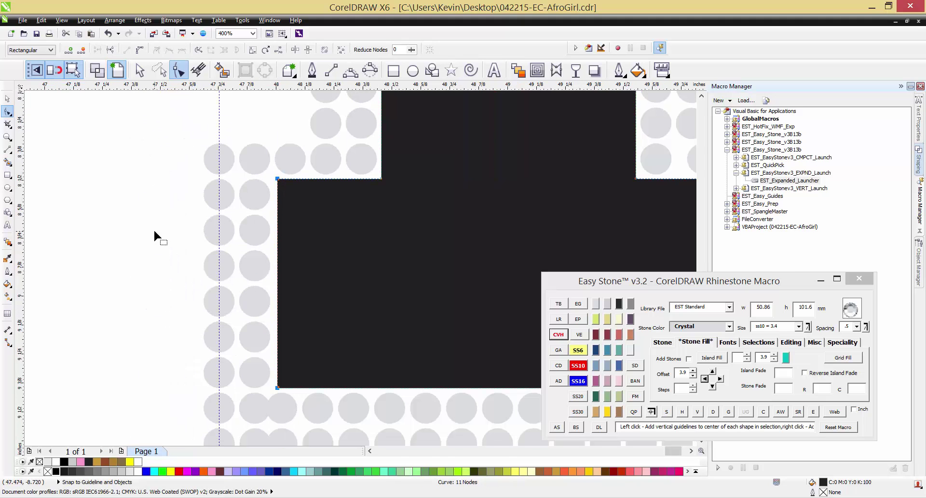
scroll(276, 178, up, 4)
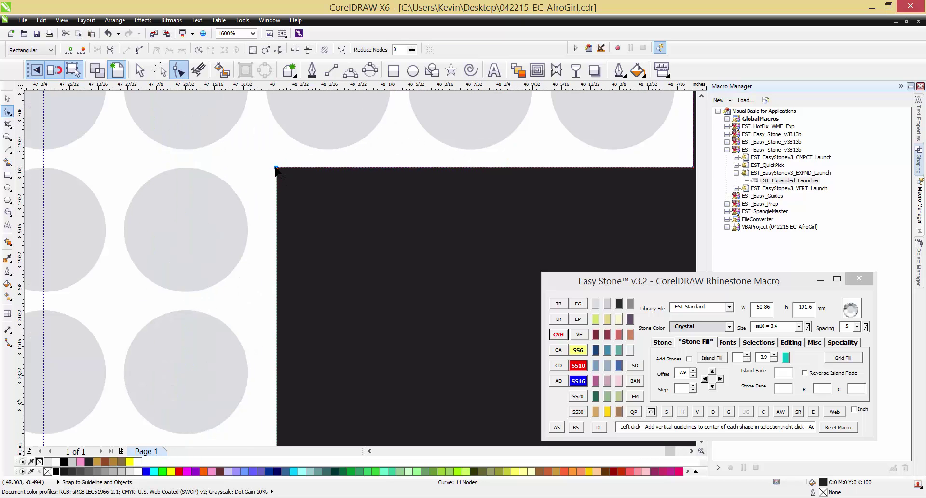
drag(276, 168, 269, 167)
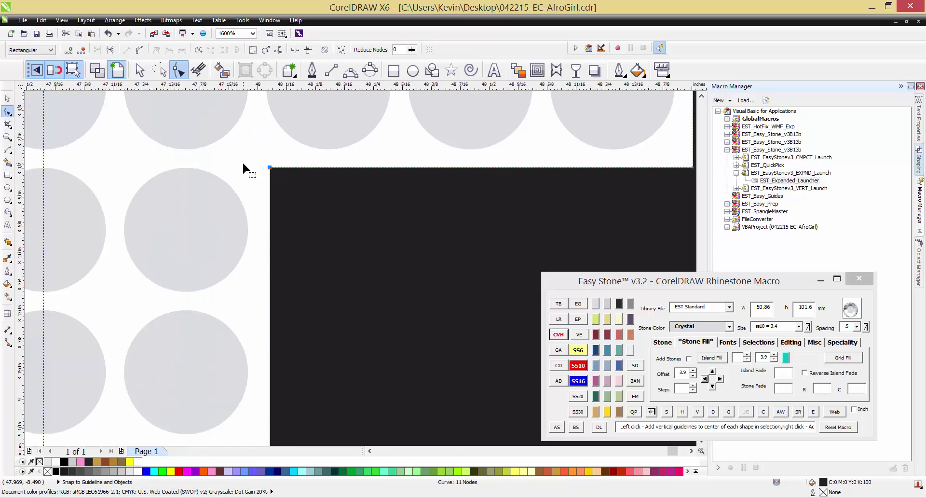
scroll(231, 169, down, 5)
Step: Duplicate the three-stone row above the base's left shoulder upward at the 3.9 offset to form the second row
key(space)
scroll(140, 203, down, 1)
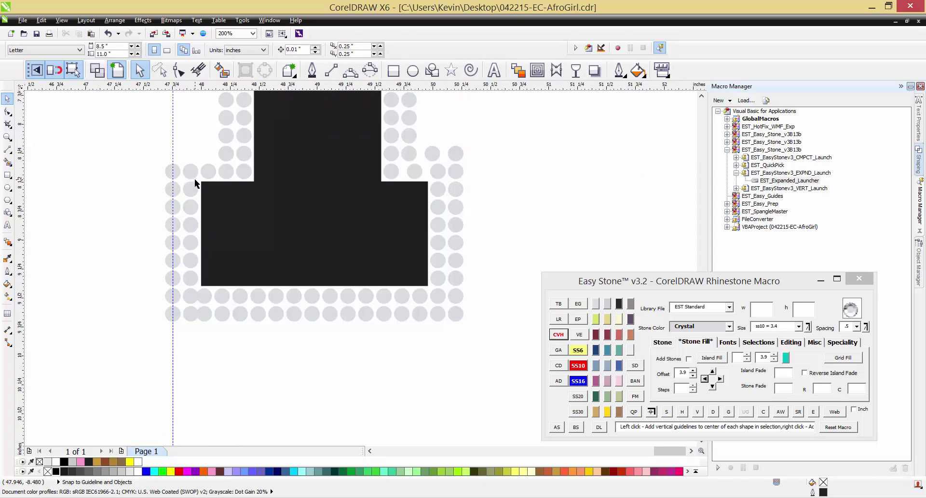
drag(147, 158, 217, 188)
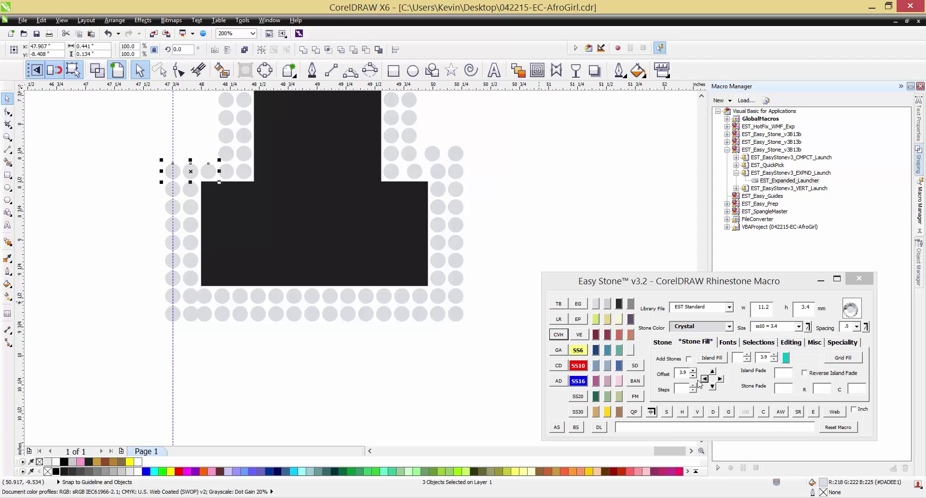
click(712, 371)
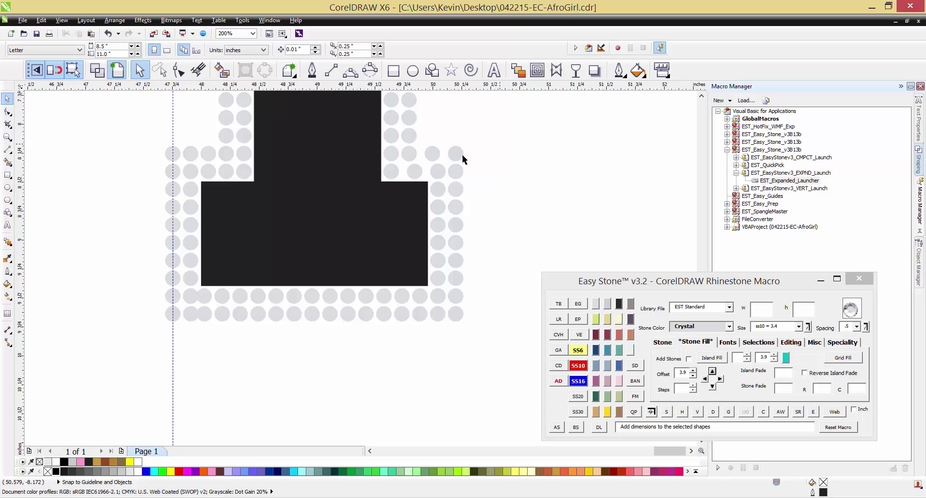
Step: Replace the uneven stones above the base's right shoulder with four copies of the innermost stone, offset rightward at 3.9
drag(496, 143, 400, 182)
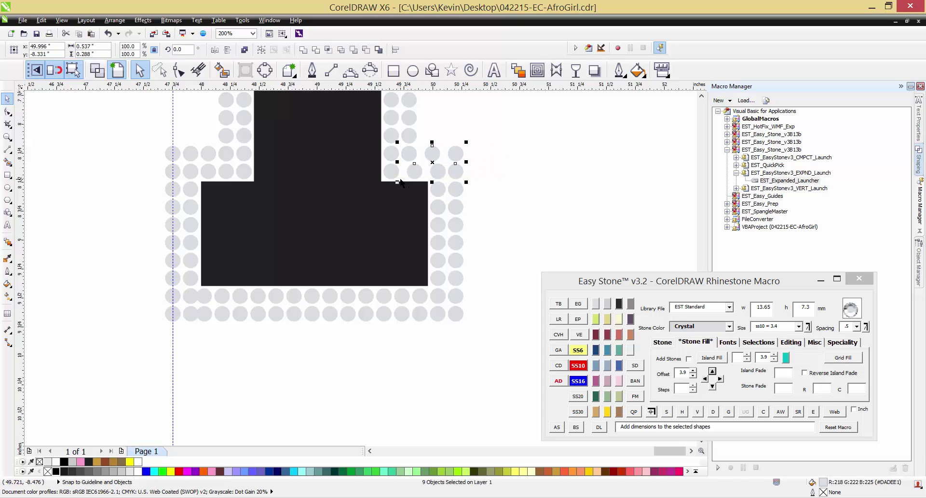
click(402, 168)
scroll(401, 150, up, 1)
click(391, 170)
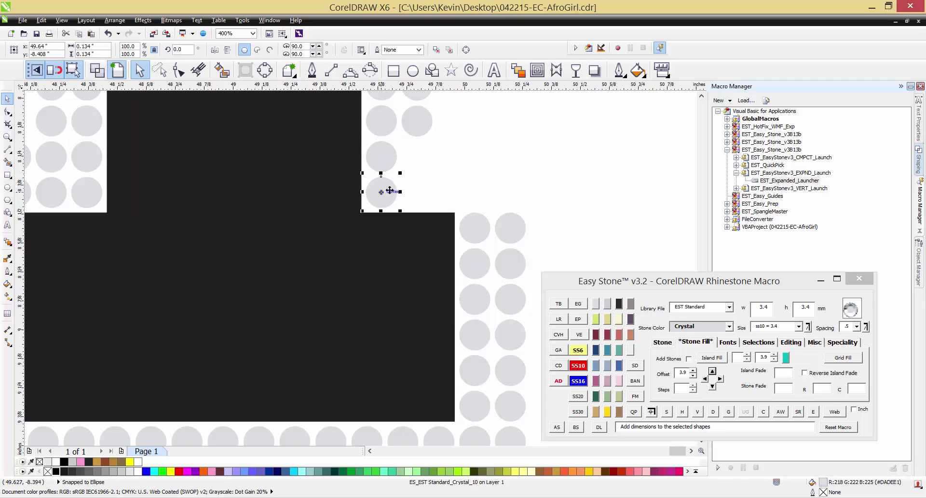
click(720, 380)
click(720, 379)
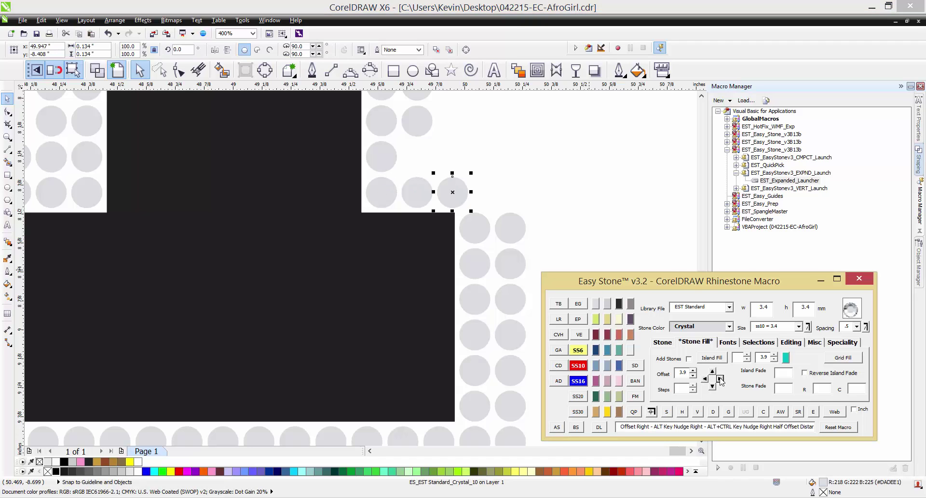
click(720, 379)
click(720, 379)
click(594, 234)
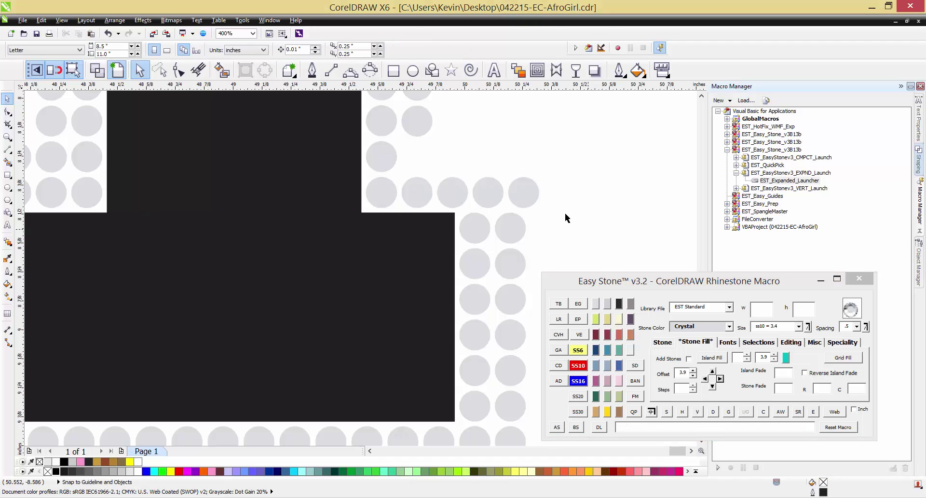
scroll(457, 188, down, 1)
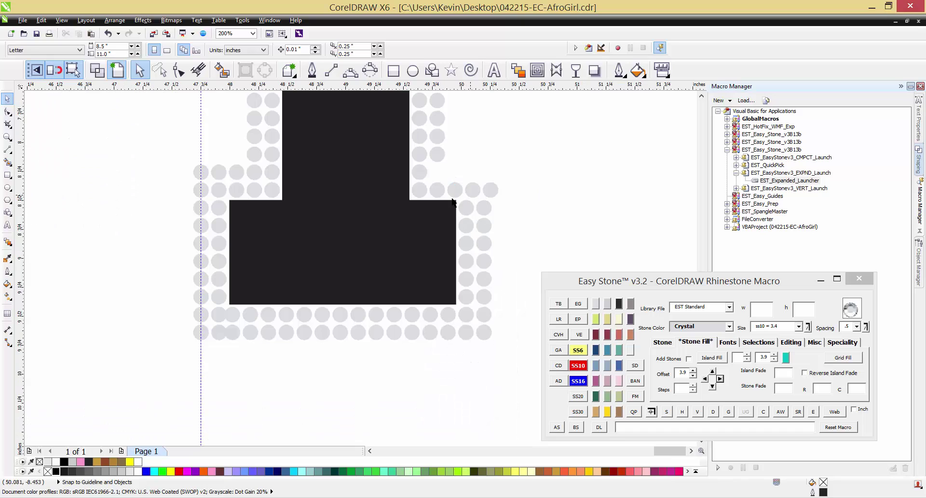
Step: Add a vertical guideline through the row's outermost stone and move the two stone columns beside the base's right edge outward to it
click(491, 189)
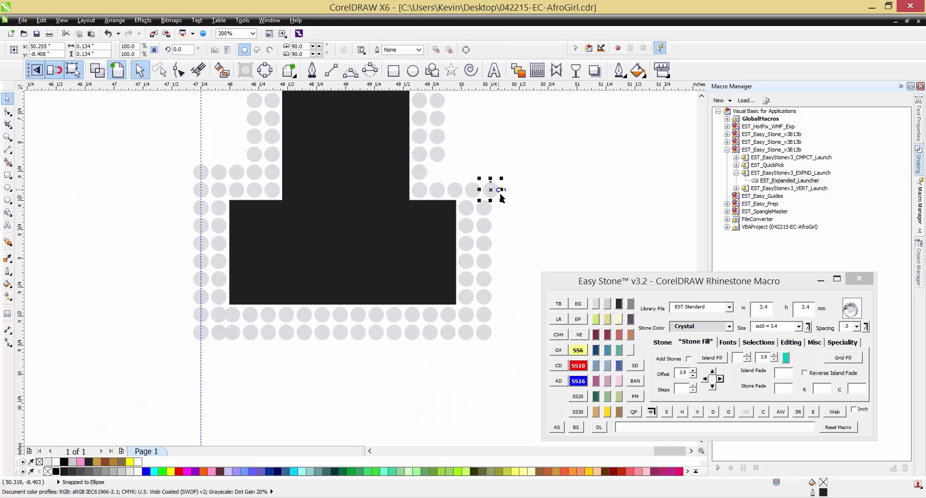
click(559, 334)
drag(522, 193, 450, 351)
scroll(482, 187, up, 1)
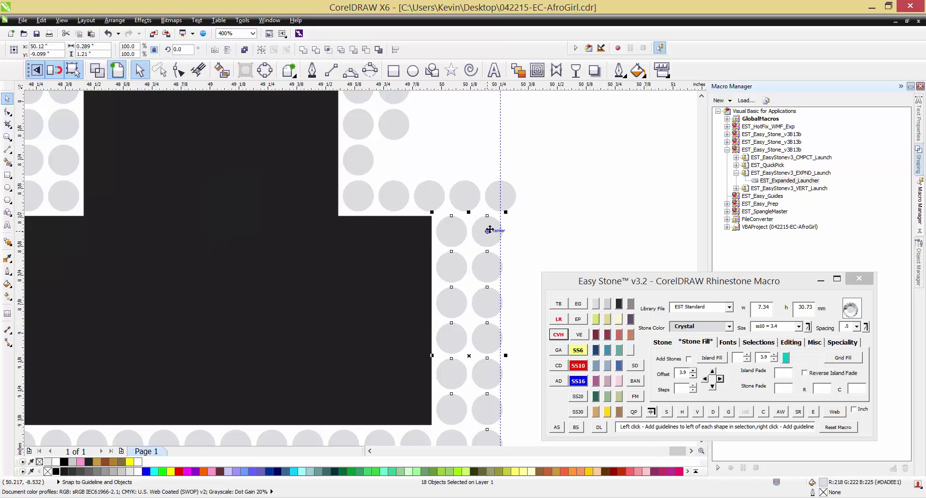
drag(482, 231, 502, 232)
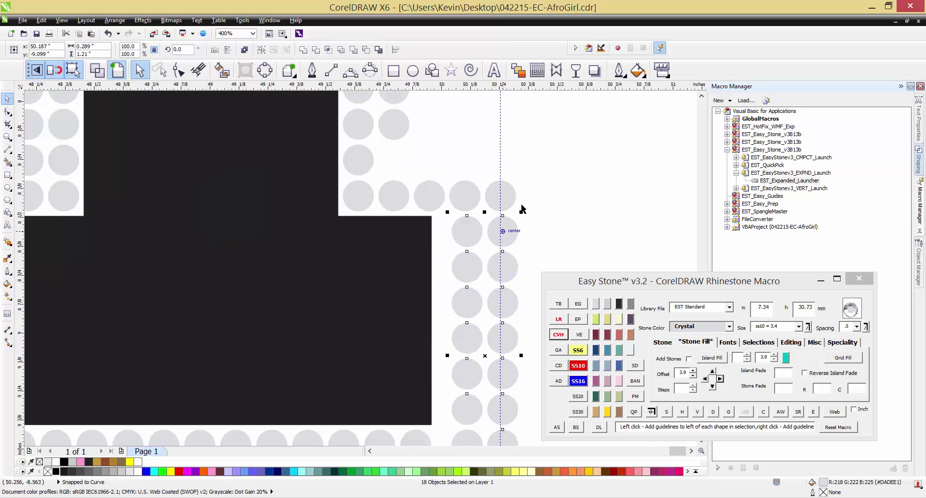
click(552, 178)
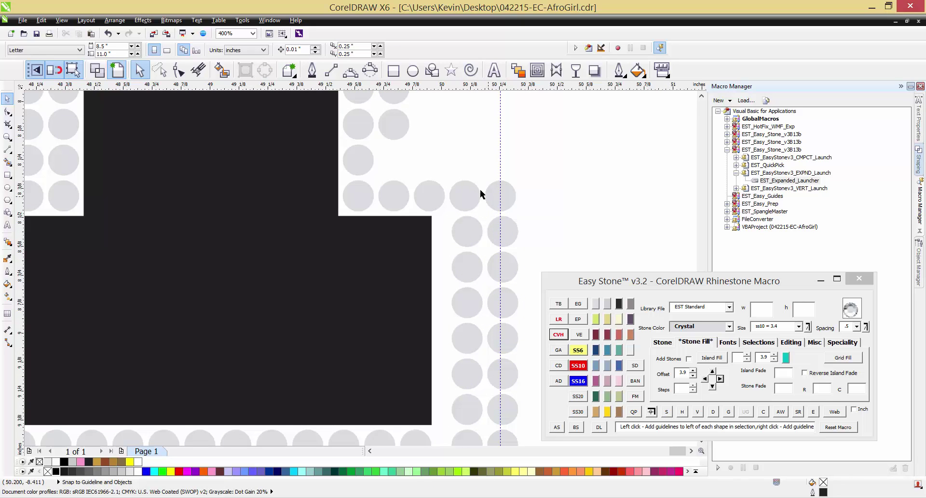
Step: Shift the two columns beside the base's right edge slightly left so the outer column centers exactly on the guideline
scroll(481, 194, down, 1)
drag(454, 312, 433, 340)
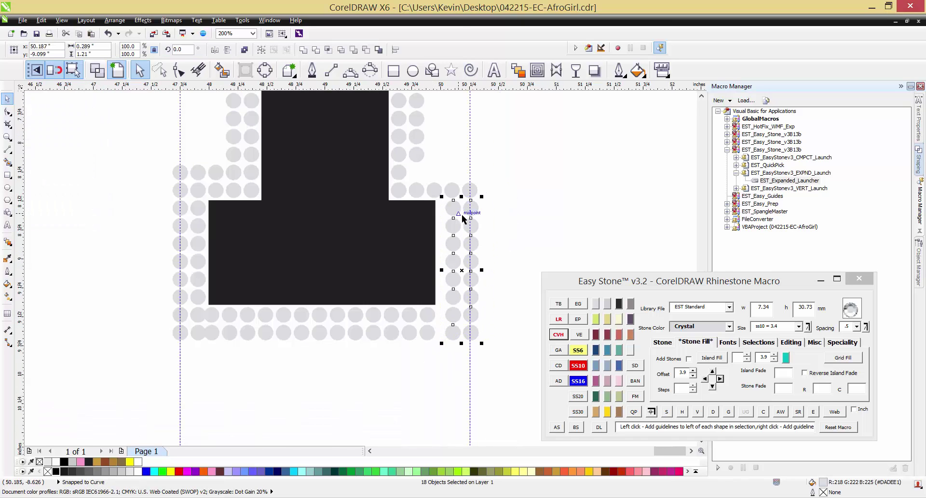
scroll(470, 203, up, 2)
drag(488, 207, 484, 211)
scroll(463, 204, down, 2)
Step: Move the two nodes of the base's right edge outward so the edge sits a small gap from the adjacent stone column
click(423, 237)
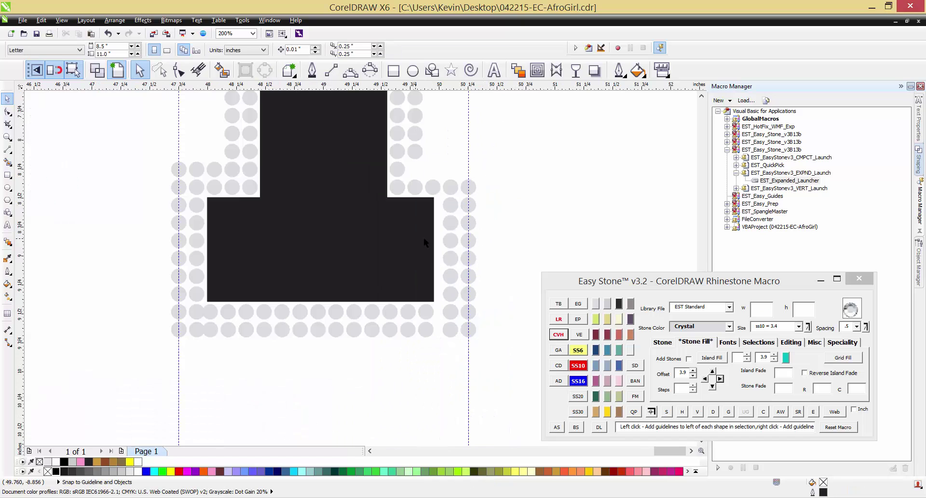
scroll(425, 236, up, 1)
key(F10)
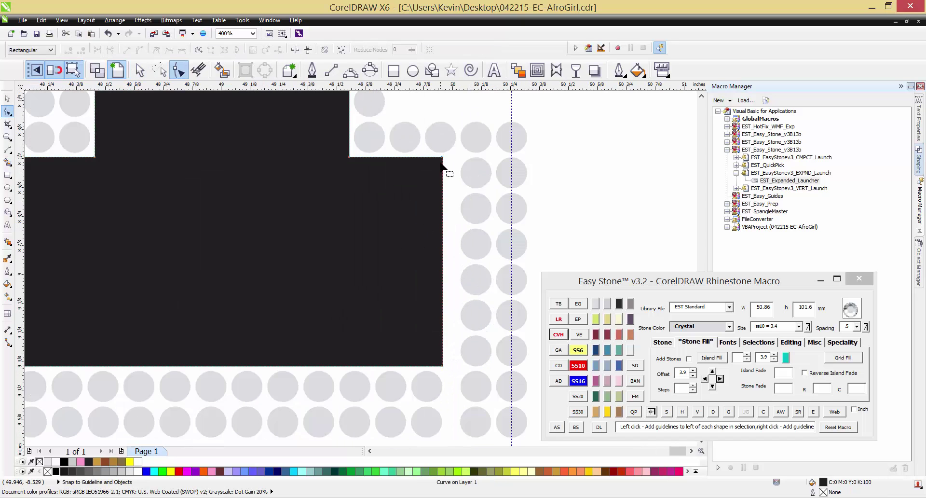
drag(433, 153, 456, 377)
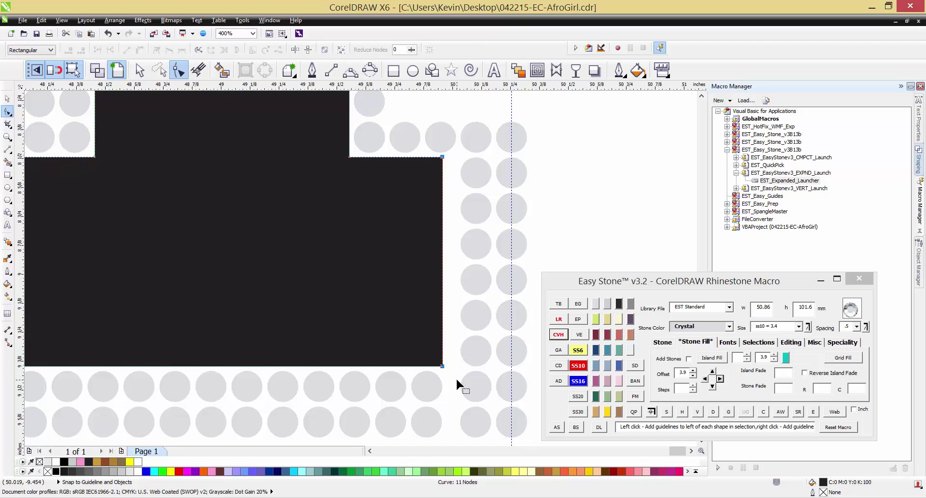
scroll(467, 194, up, 1)
scroll(424, 165, down, 1)
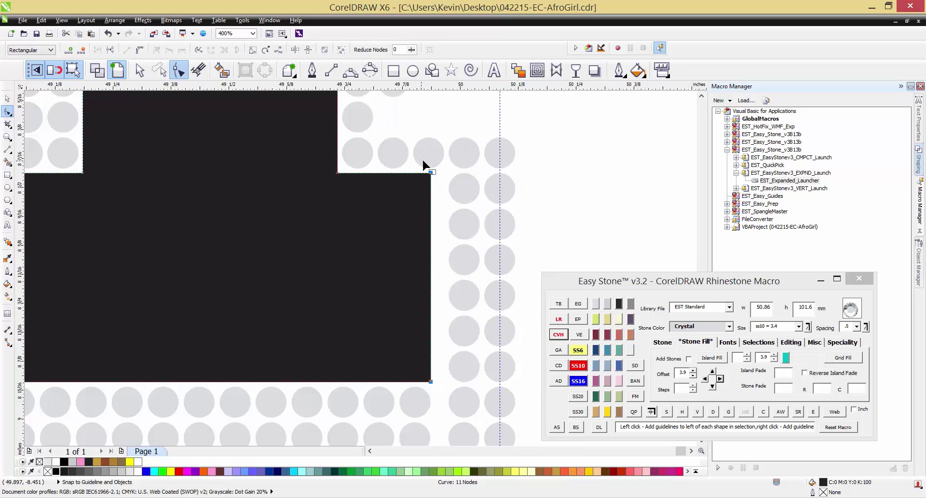
scroll(438, 190, up, 2)
drag(439, 189, 466, 184)
scroll(467, 195, down, 2)
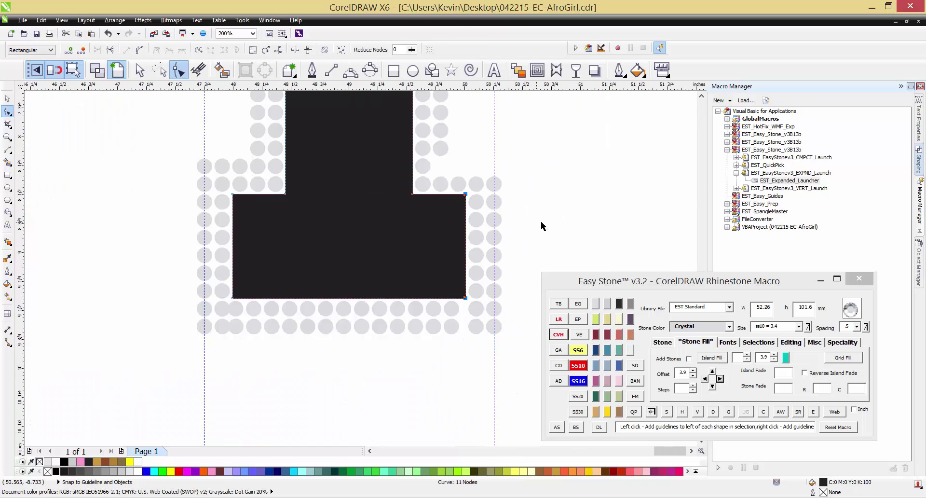
Step: Duplicate the four-stone row above the base's right shoulder upward at the 3.9 offset to form the second row
key(space)
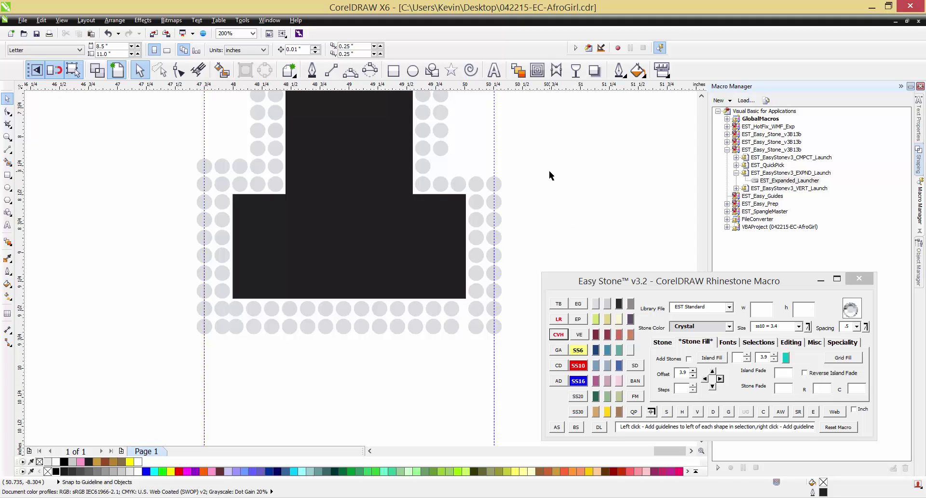
drag(533, 167, 425, 200)
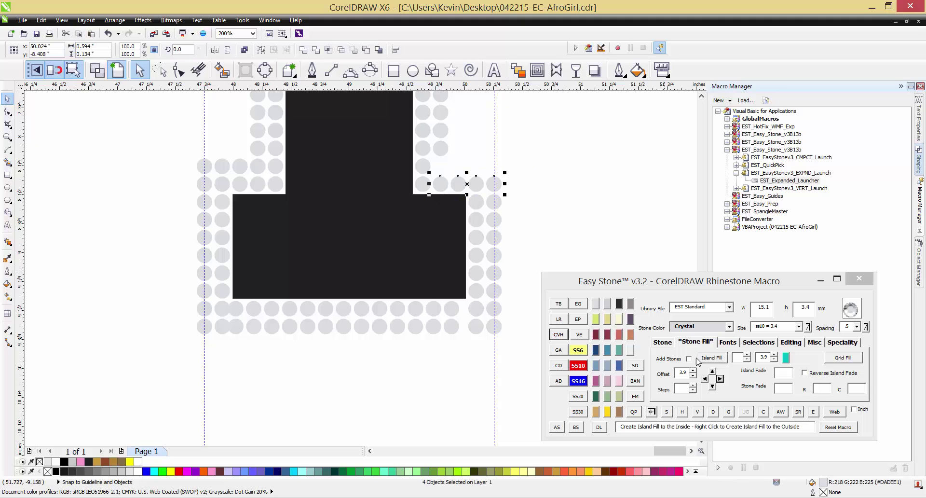
click(713, 371)
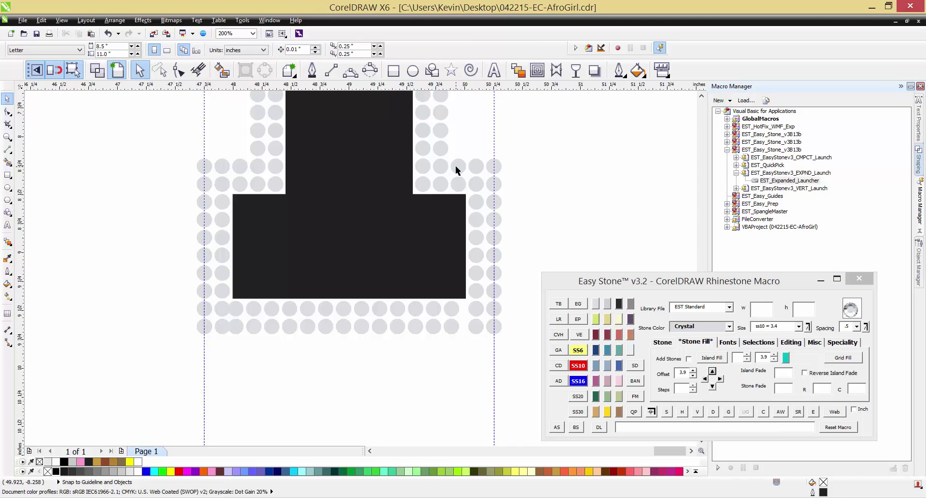
Step: Delete two stones from the outer row below the base and space the remaining stones evenly horizontally
drag(146, 348, 519, 321)
click(666, 412)
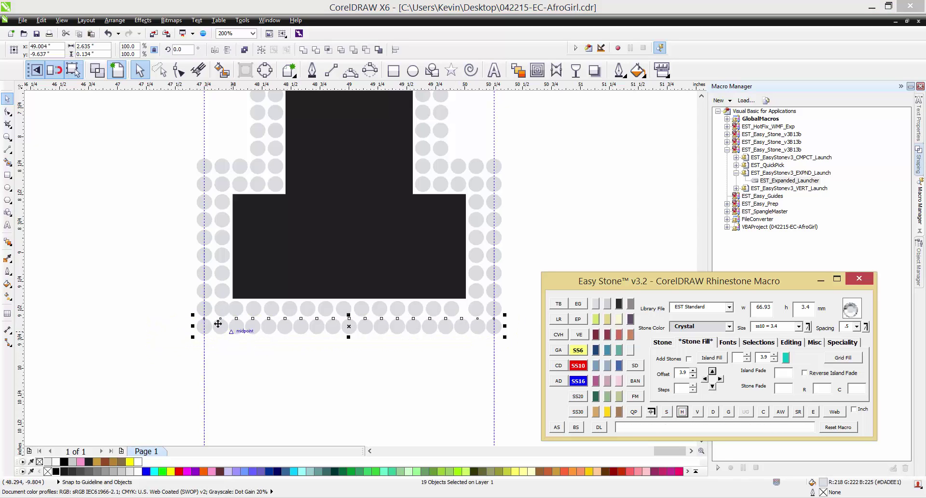
click(285, 326)
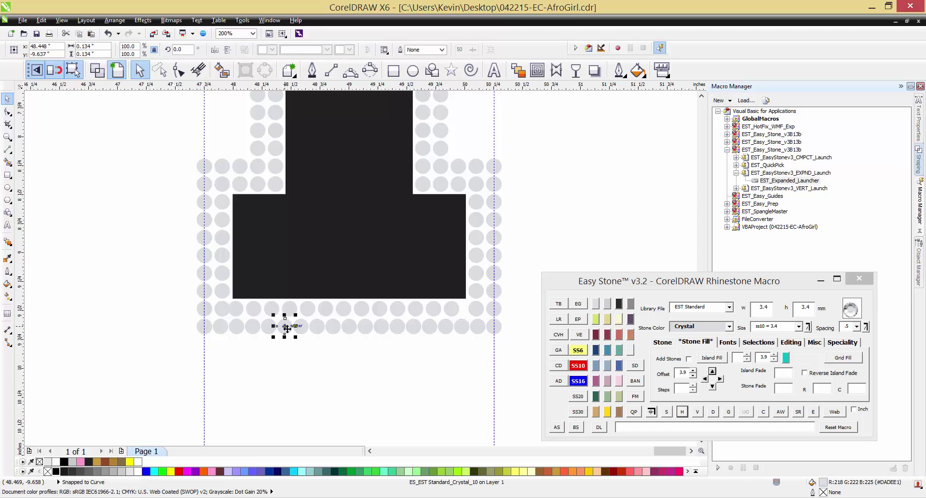
key(Delete)
click(301, 326)
key(Delete)
drag(175, 311, 535, 369)
click(666, 411)
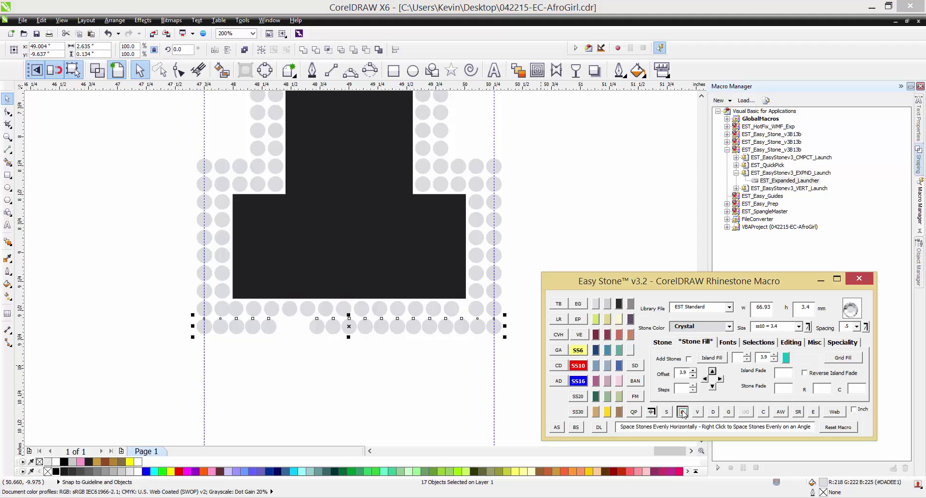
Step: Remove two stones from the inner row below the base and distribute the rest evenly across the row
drag(178, 299, 510, 325)
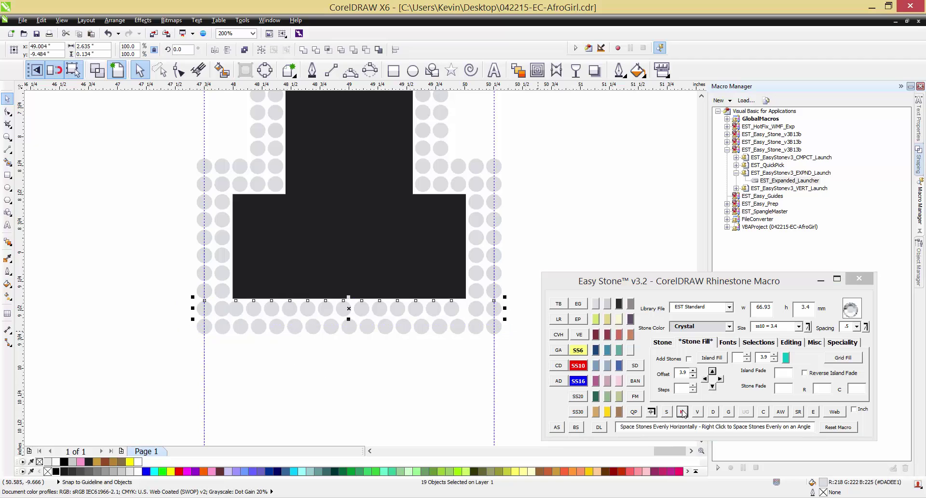
click(682, 412)
click(333, 309)
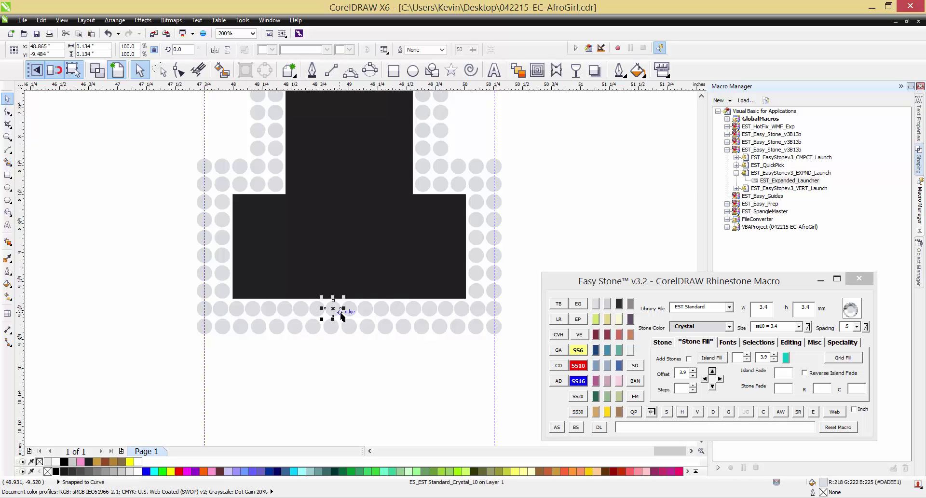
key(Delete)
click(348, 311)
key(Delete)
drag(181, 295, 526, 325)
click(682, 412)
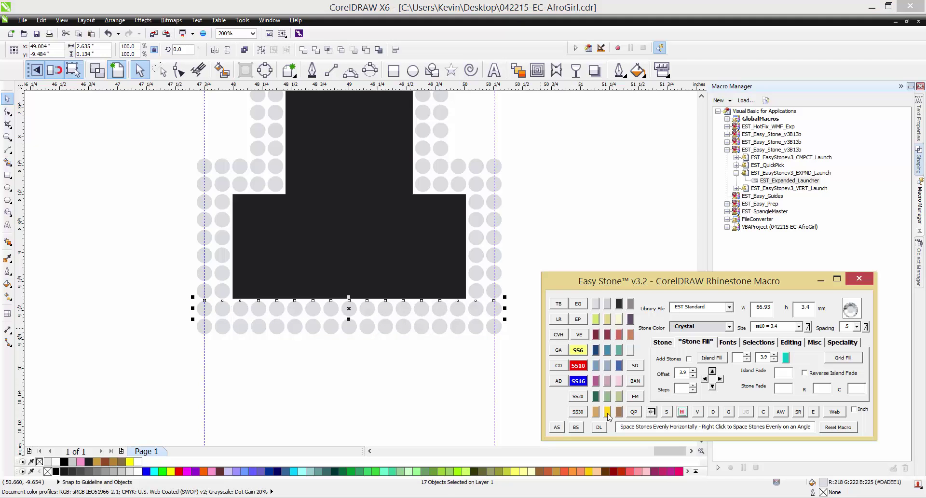
click(381, 384)
Step: Move the number 1 together with all its stones into the empty area to the right of both guidelines
scroll(366, 371, down, 1)
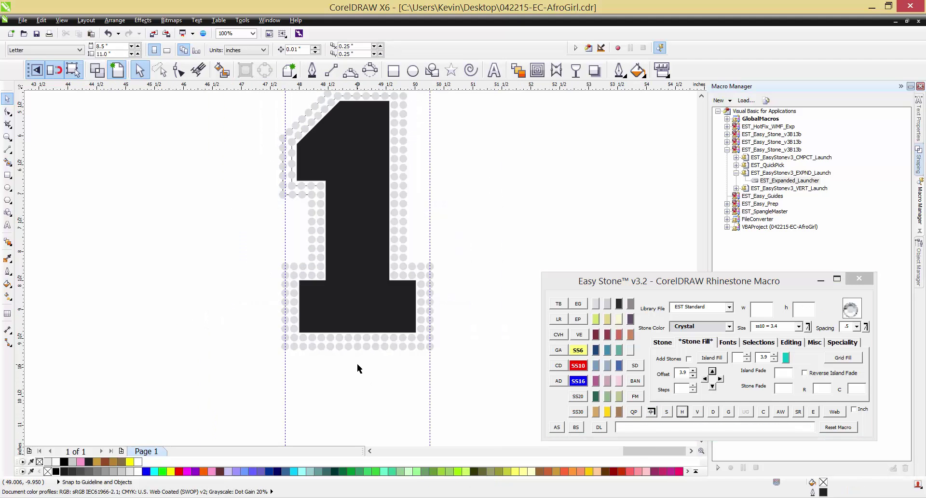
scroll(357, 368, down, 1)
drag(272, 213, 439, 408)
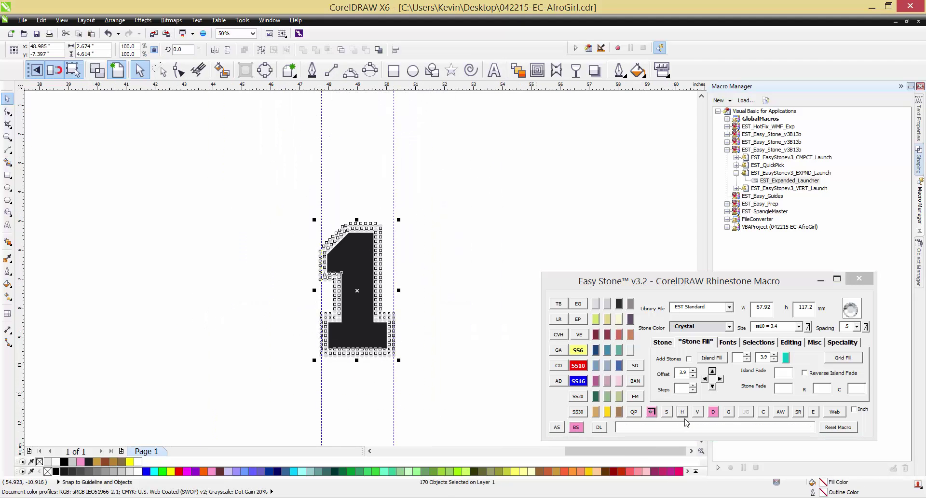
click(713, 412)
drag(359, 293, 508, 236)
click(612, 215)
Step: Run the overlap check on the whole number design and delete the overlapping stones
drag(596, 145, 431, 314)
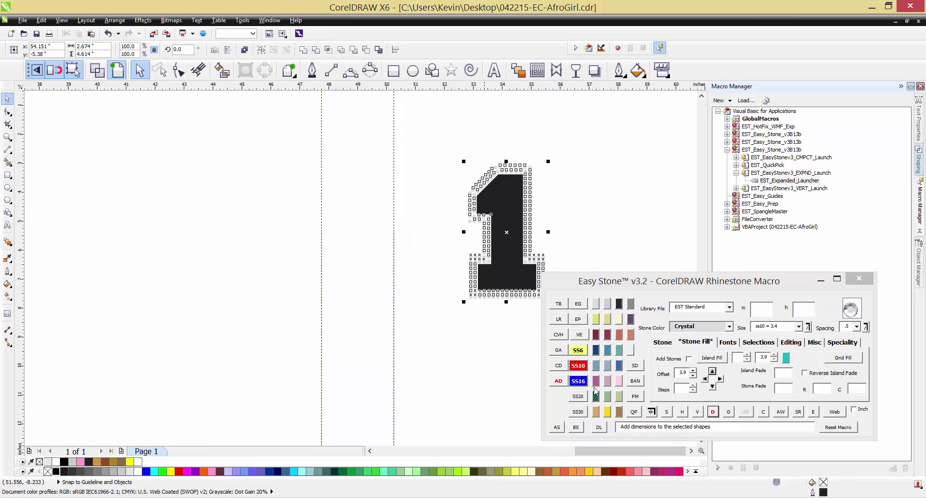
right_click(763, 411)
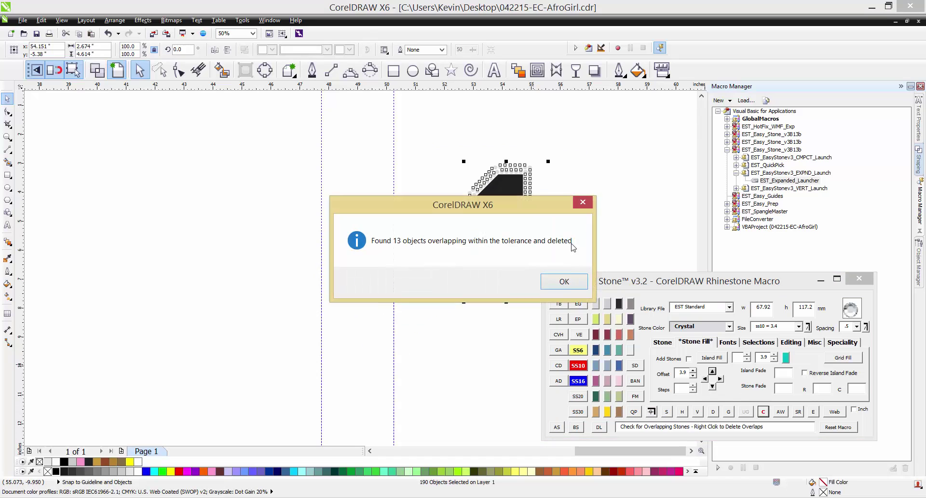
click(562, 281)
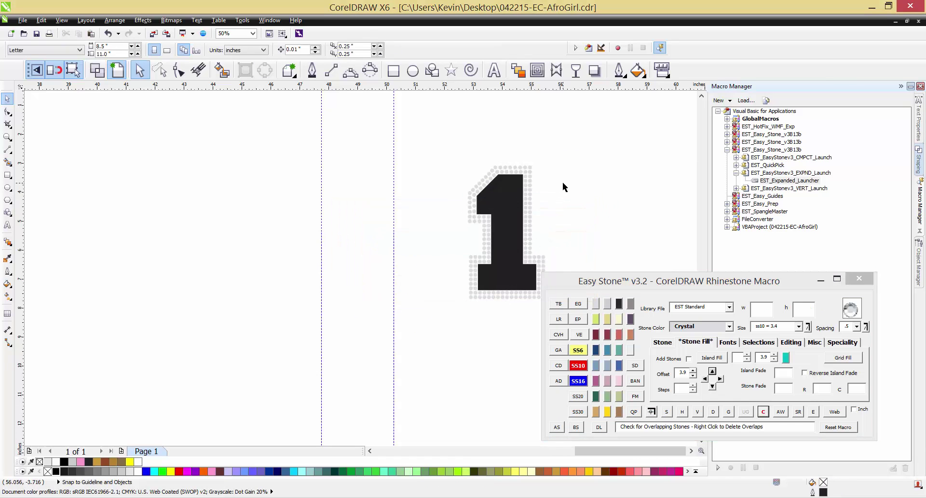
Step: Place a black background behind the number design and fill the number 1 with light green (#99FF99)
drag(594, 149, 429, 334)
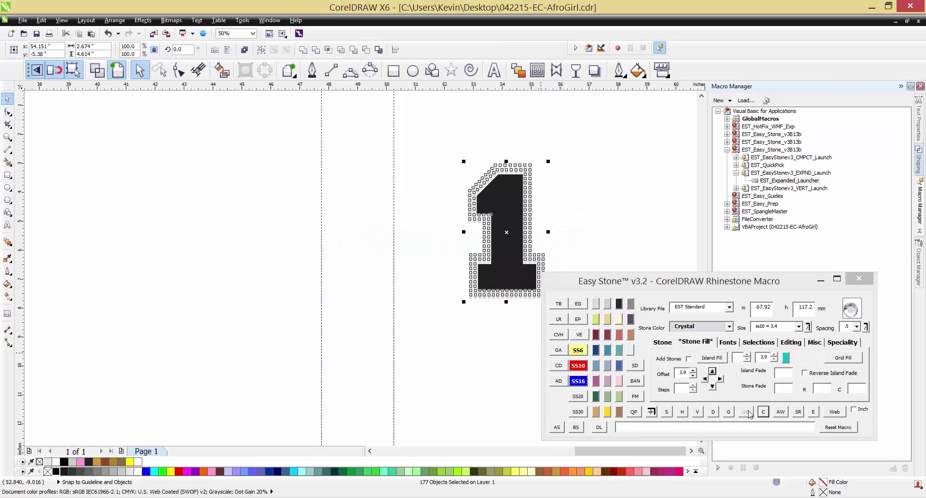
click(780, 411)
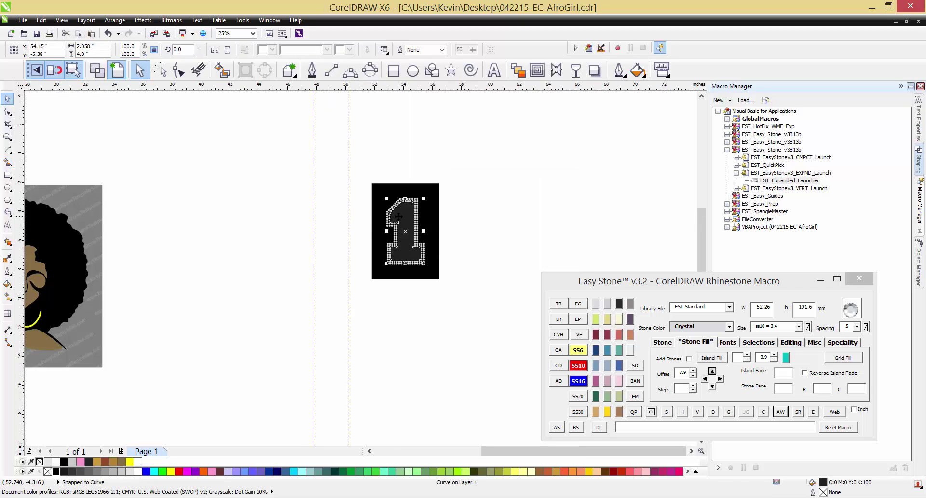
scroll(398, 216, up, 1)
click(416, 471)
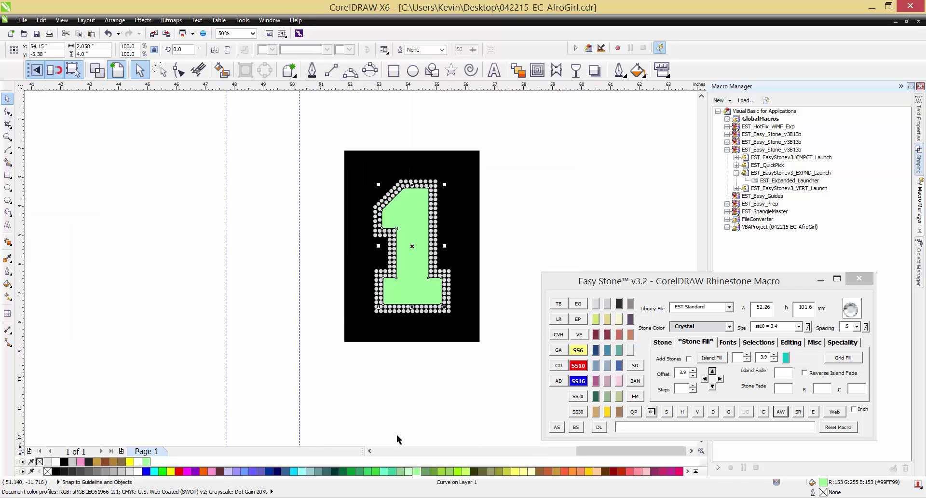
click(397, 435)
Step: Examine the stone spacing around the inner corner below the flag of the number 1
scroll(420, 229, up, 1)
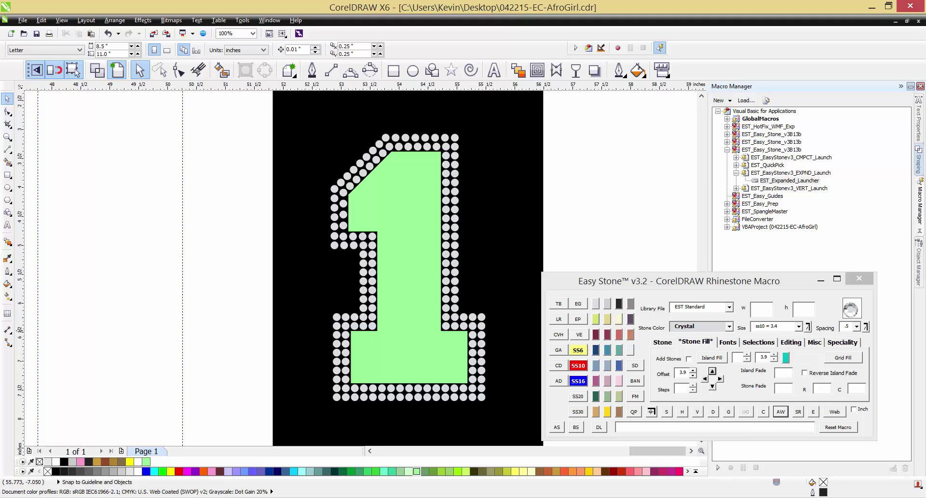
scroll(333, 218, up, 1)
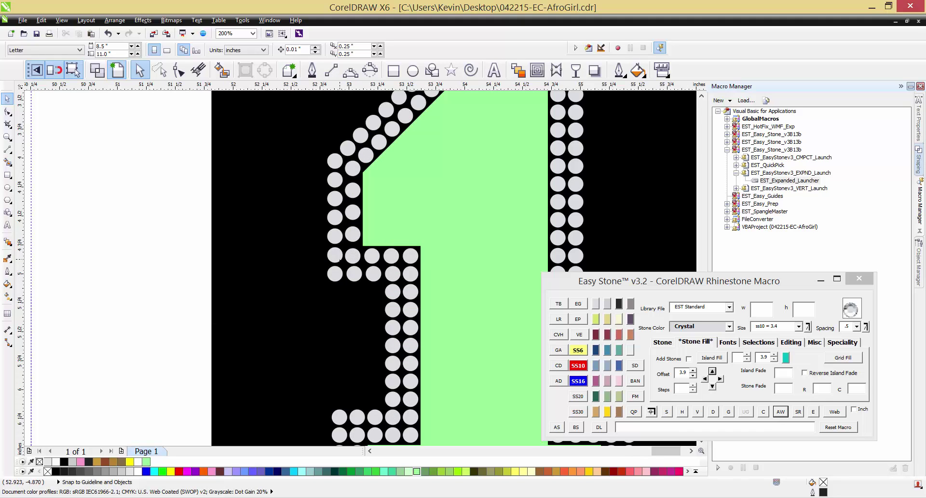
scroll(354, 279, up, 1)
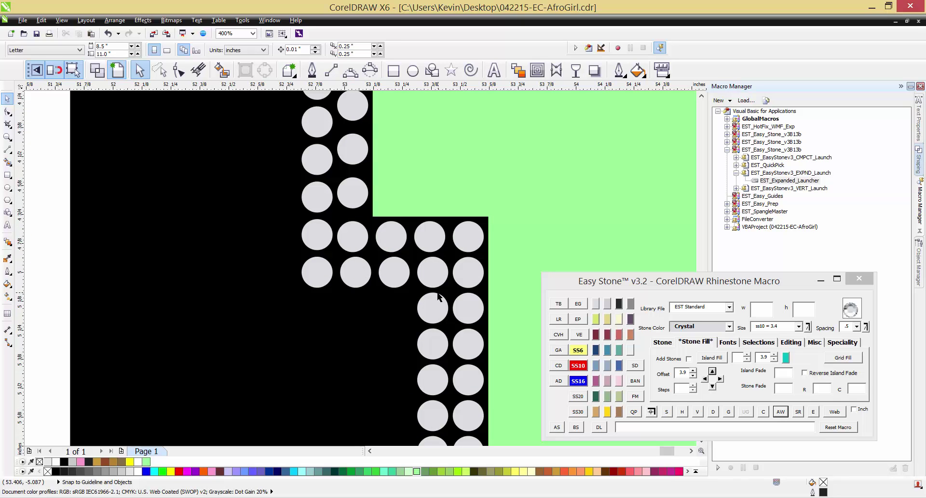
Step: Open the island fill offset values and draw a circle about 3.87 inches in diameter to the right of the number design
scroll(397, 260, down, 1)
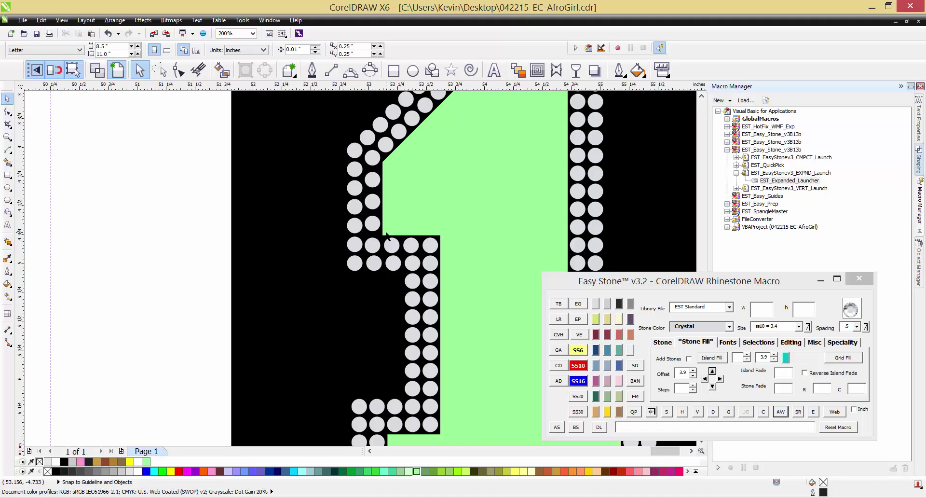
scroll(382, 229, down, 1)
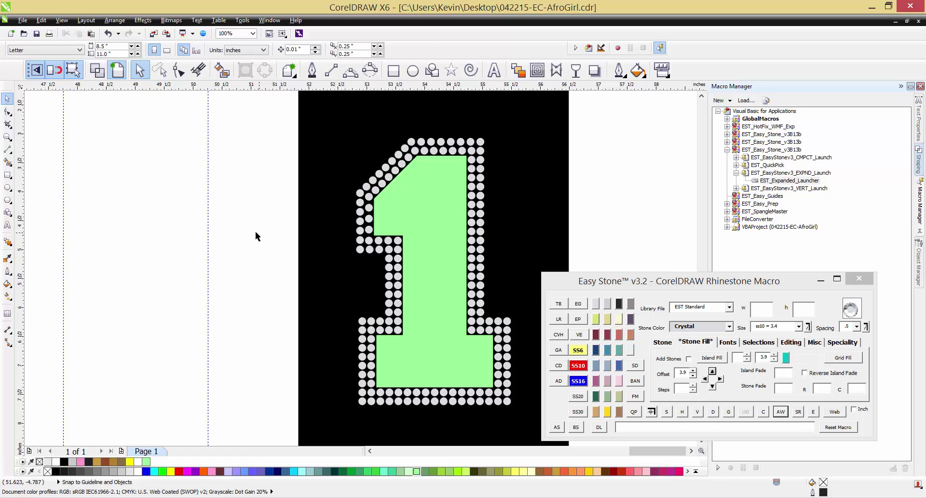
scroll(239, 235, down, 2)
scroll(353, 244, up, 2)
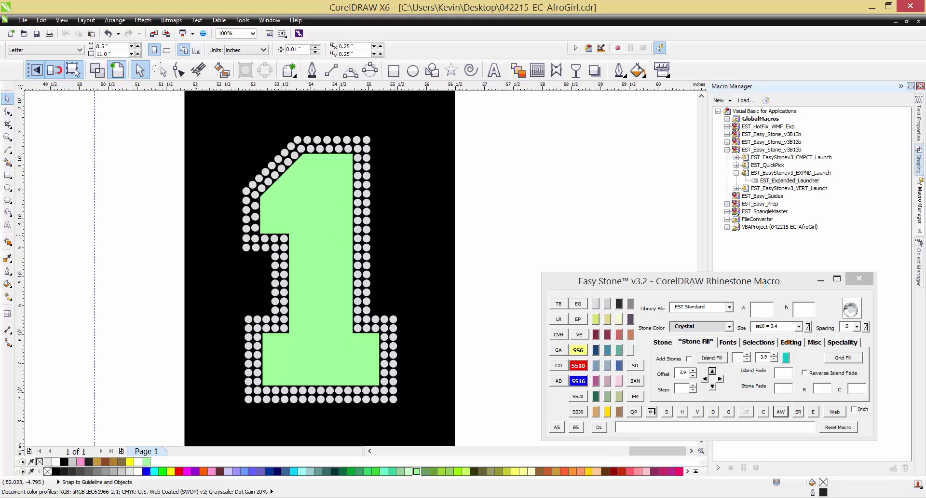
scroll(198, 223, down, 2)
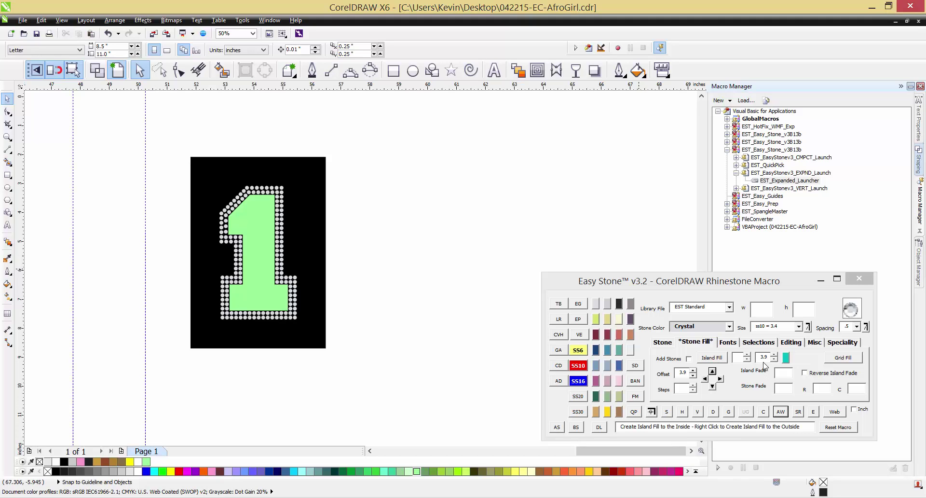
click(785, 357)
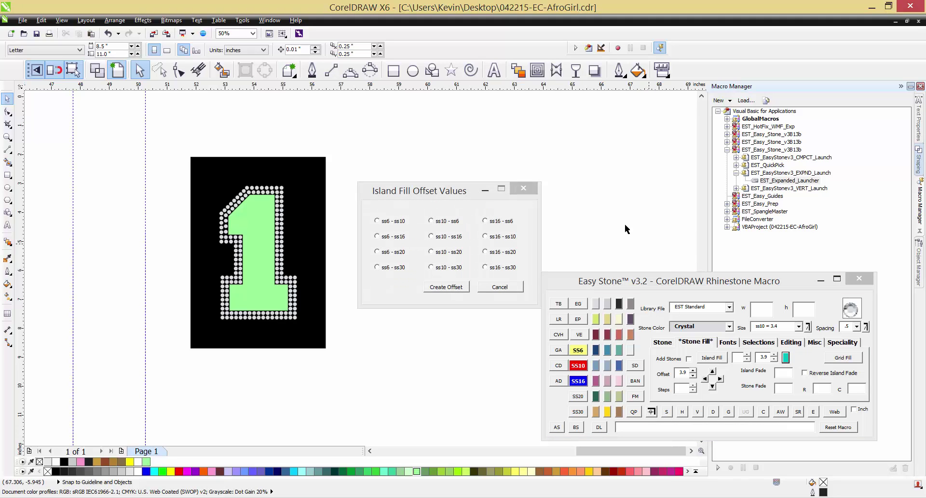
drag(489, 194, 612, 133)
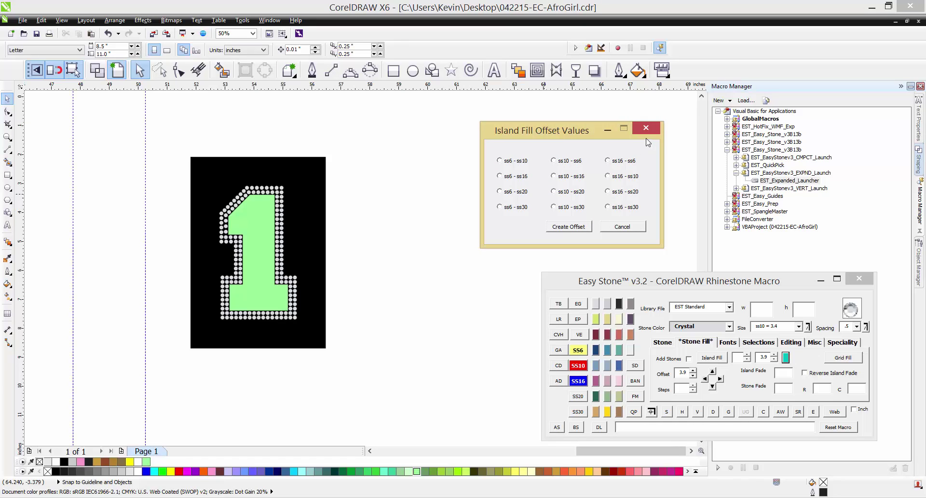
click(394, 149)
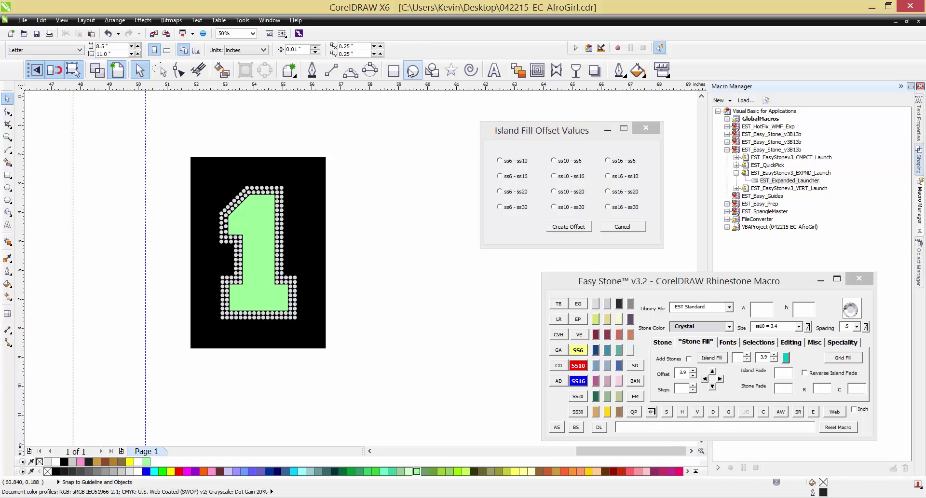
click(413, 71)
drag(384, 240, 502, 329)
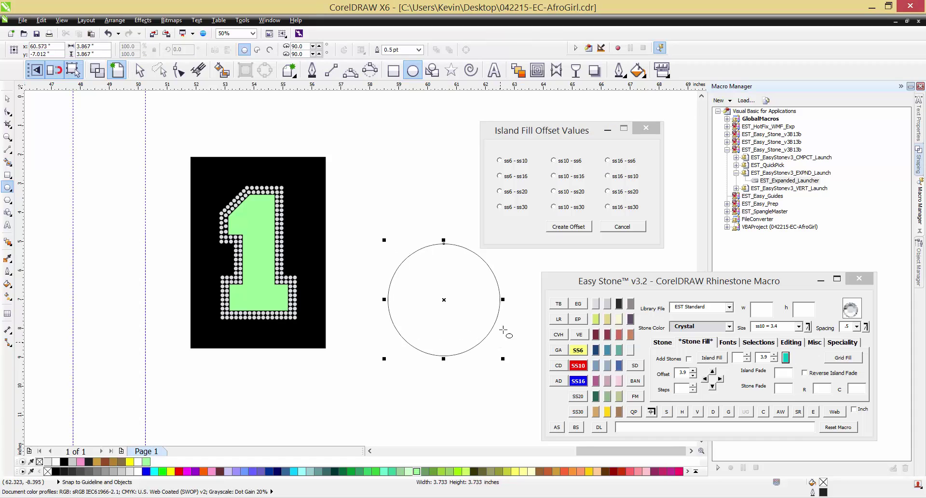
Step: Create an ss16 - ss30 island fill offset around the circle and line the inner circle with ss16 Crystal stones
drag(564, 131, 593, 119)
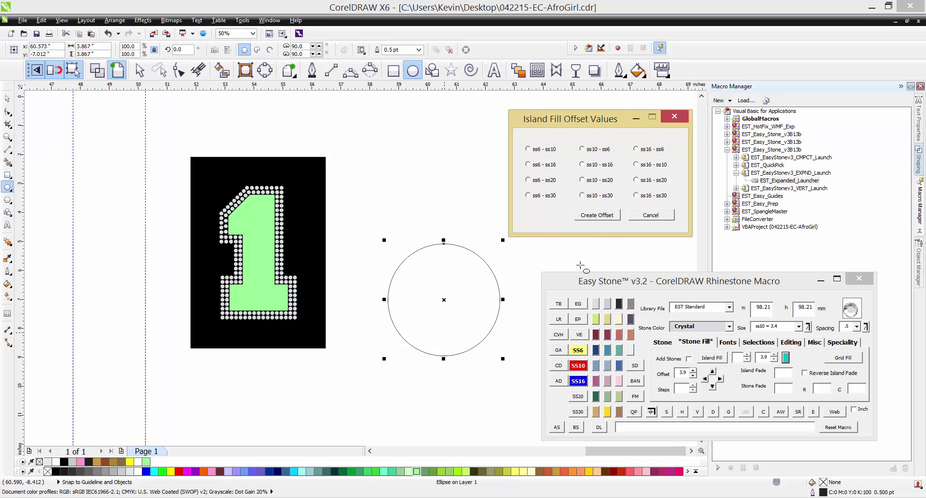
click(637, 196)
click(603, 218)
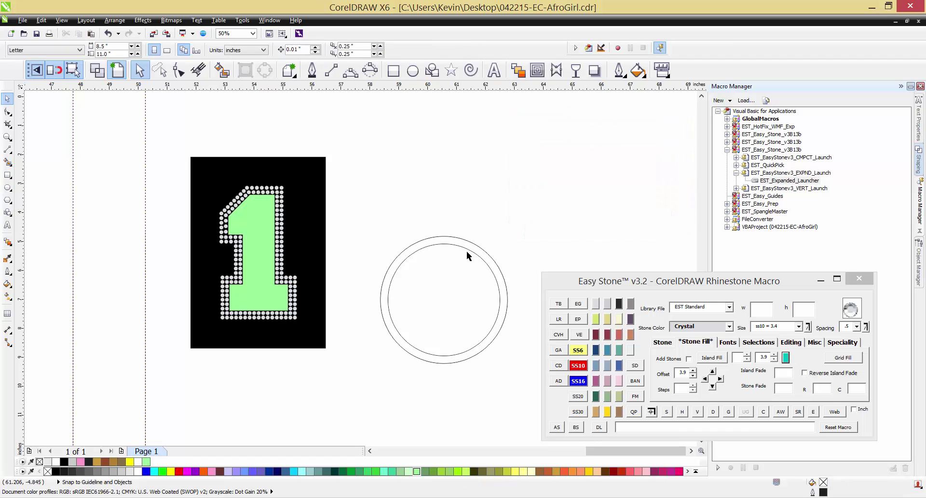
click(578, 381)
click(556, 426)
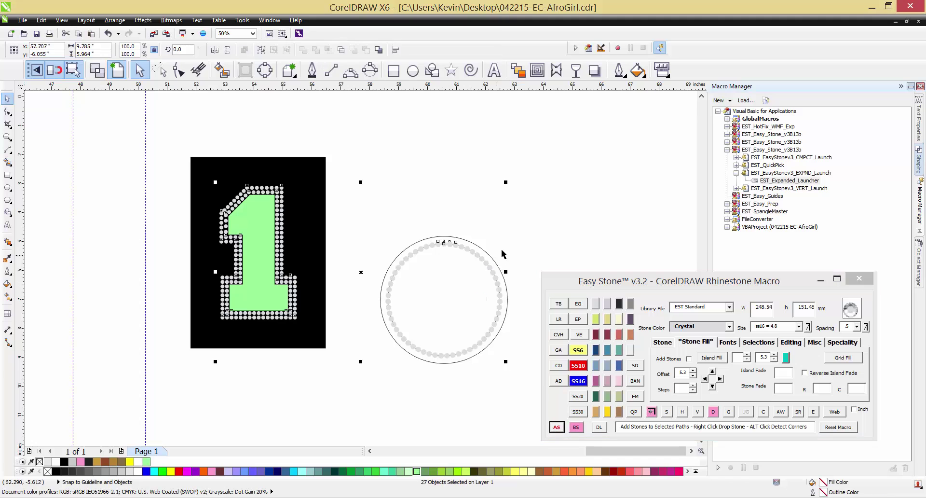
Step: Line the outer offset circle with ss6 Hot Pink stones
click(494, 261)
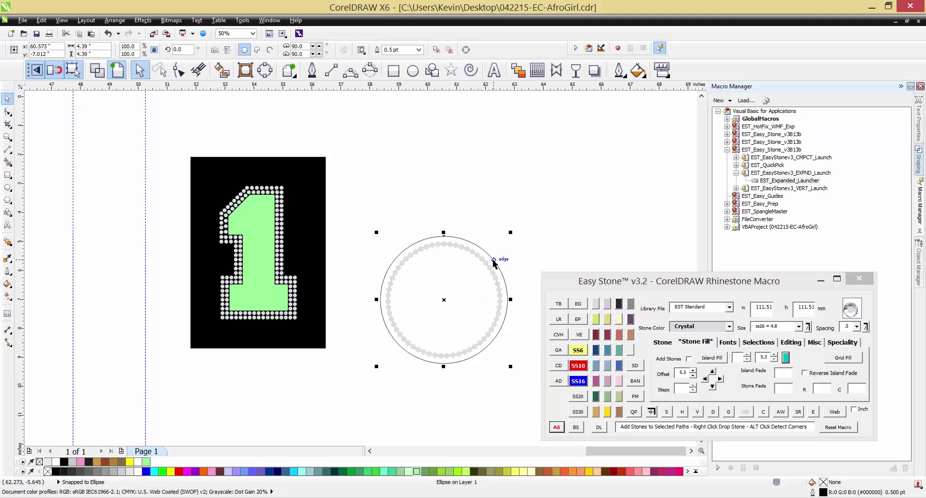
click(578, 349)
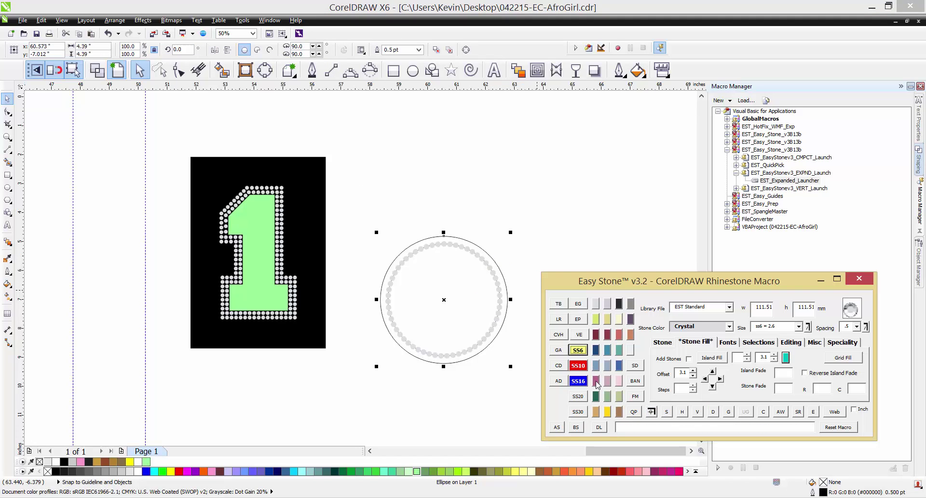
click(596, 380)
click(556, 427)
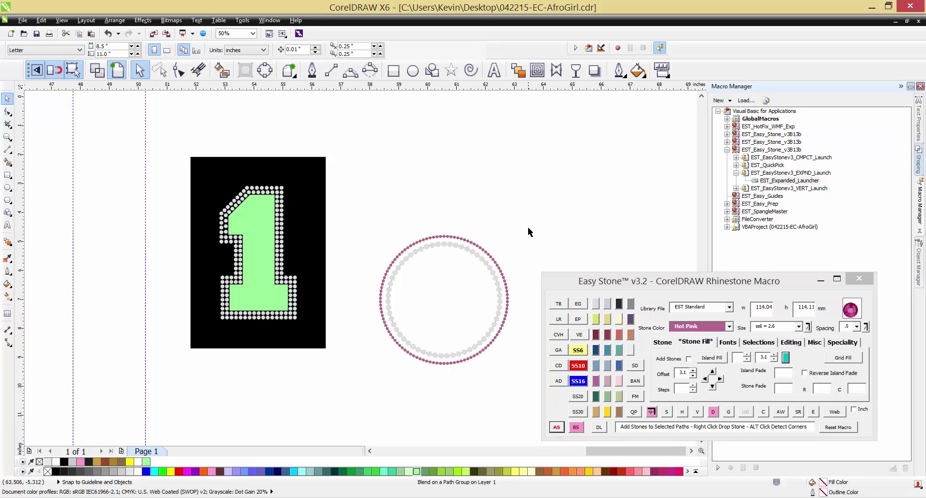
Step: Examine the gap between the Crystal and Hot Pink stone rings, and undo the last change to them
drag(536, 215, 361, 387)
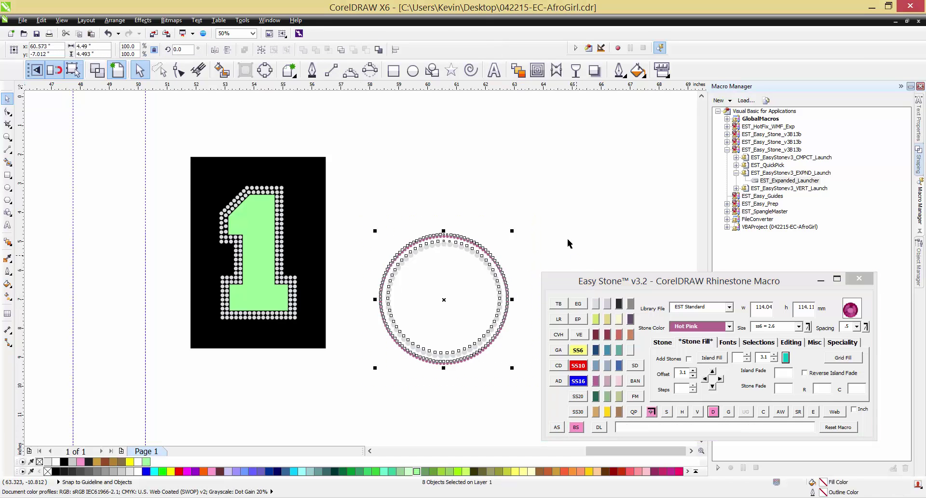
click(461, 288)
scroll(461, 288, up, 1)
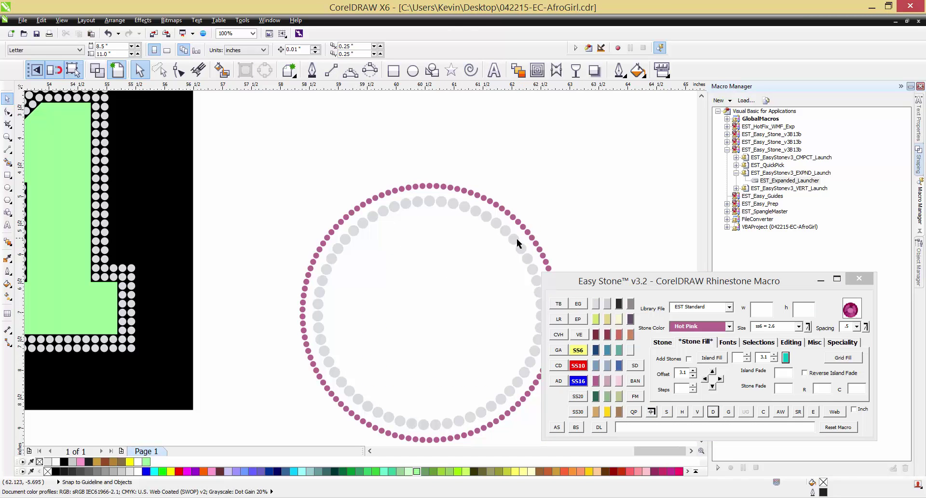
scroll(363, 195, down, 1)
scroll(363, 195, up, 1)
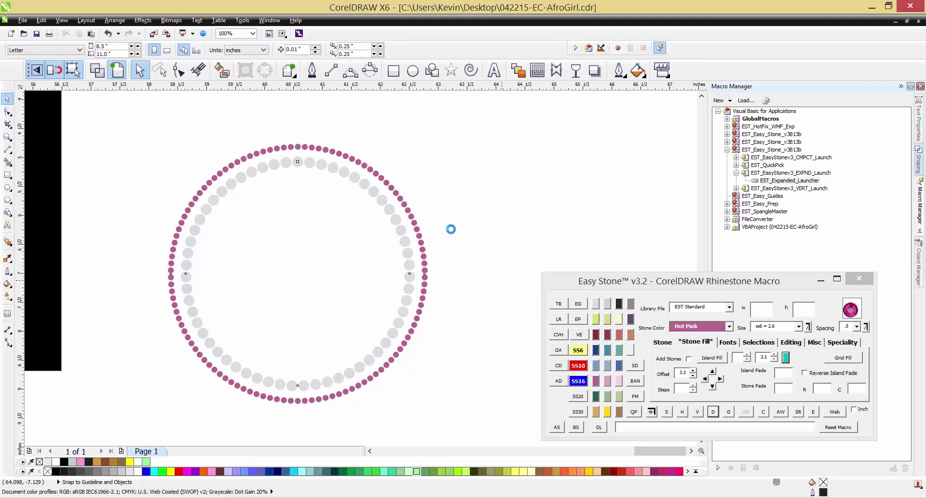
key(ctrl+z)
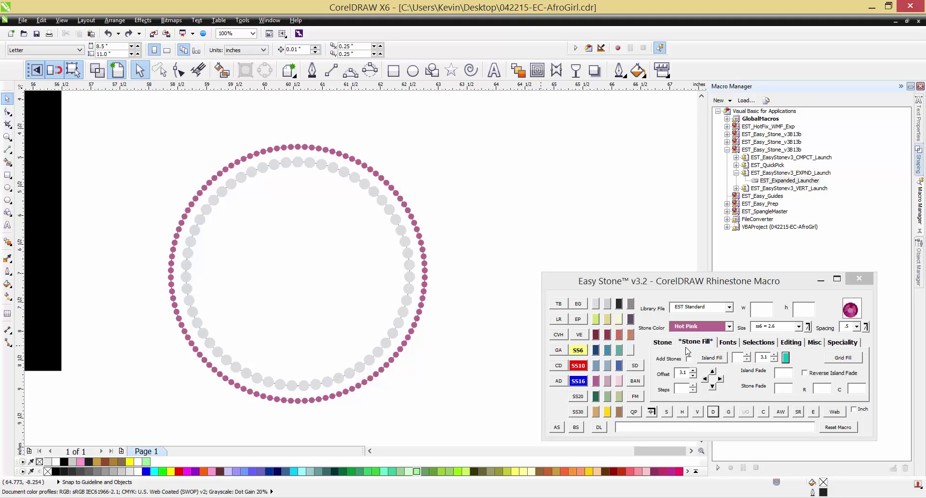